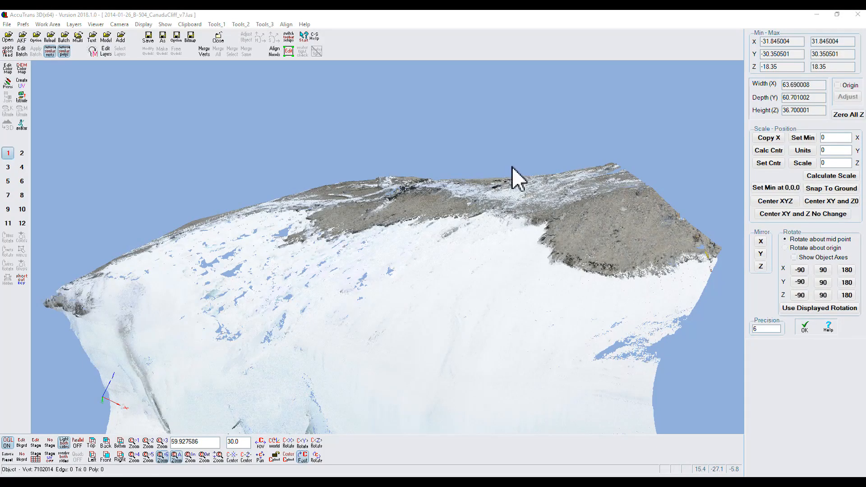
# Step: Switch to CloudCompare and open the LAS file 2014-01-26_B-504_CanadaCliff_v7.las from the LiDAR_To_MODO folder
pyautogui.click(347, 483)
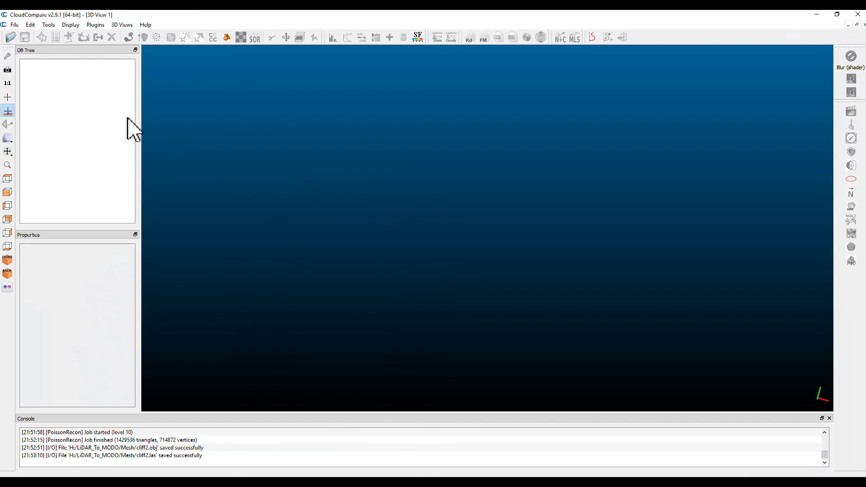
pyautogui.click(16, 26)
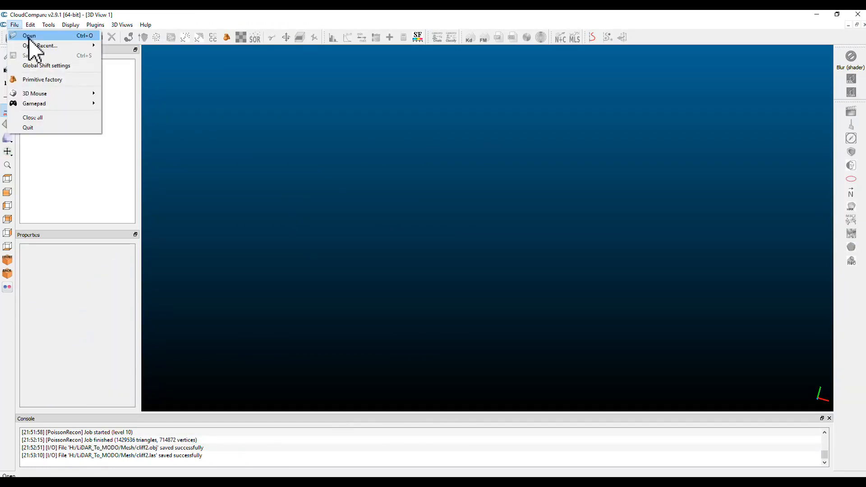
pyautogui.click(29, 36)
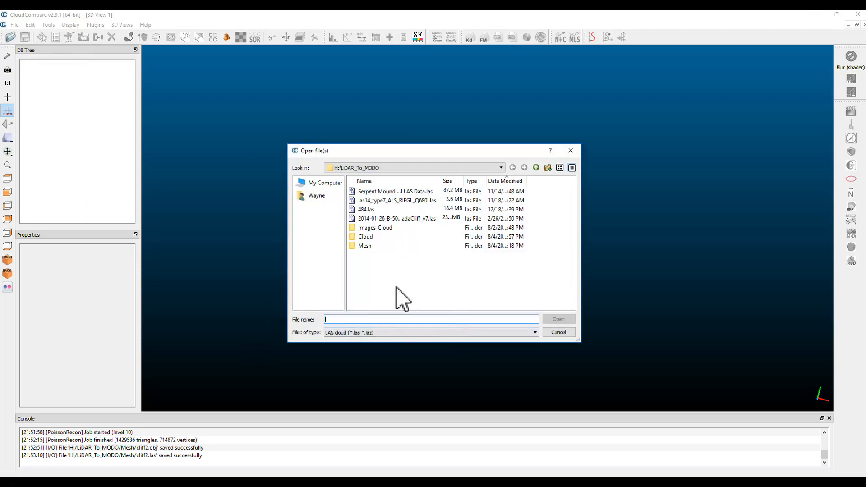
pyautogui.click(402, 218)
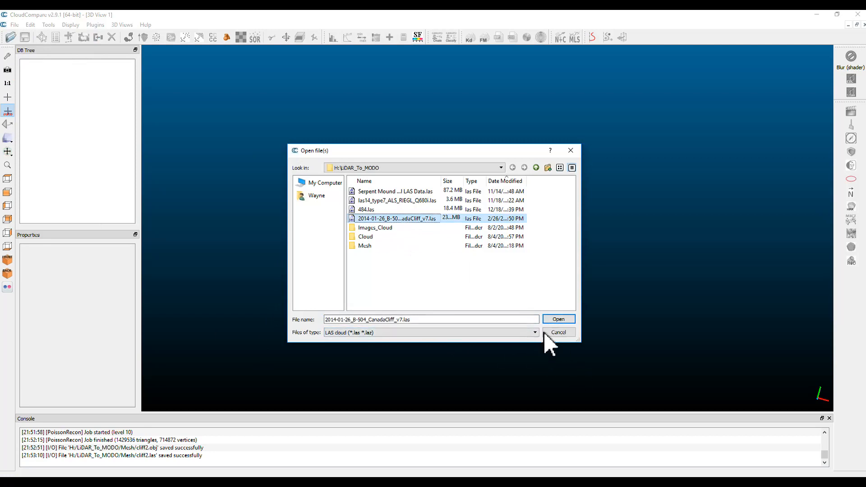
pyautogui.click(556, 320)
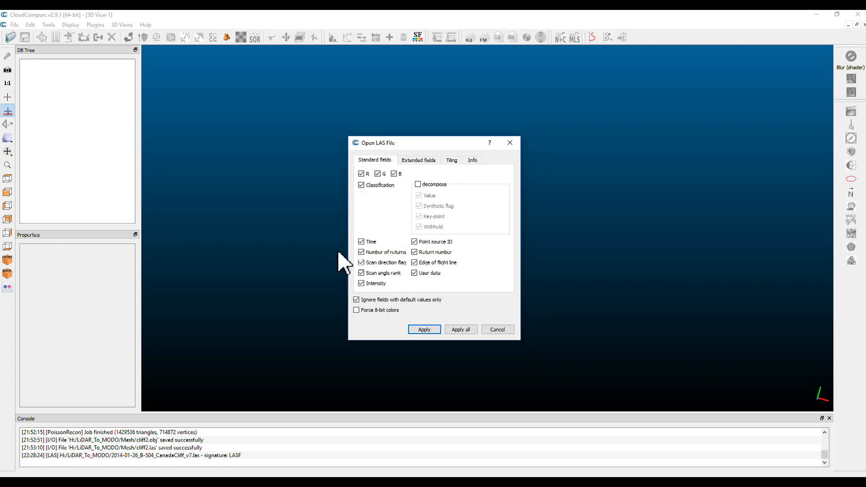
# Step: Import the LAS file's fields and accept the last-input global shift of 1310986.76, -403088.98, 6208096.01
pyautogui.click(361, 184)
pyautogui.click(424, 330)
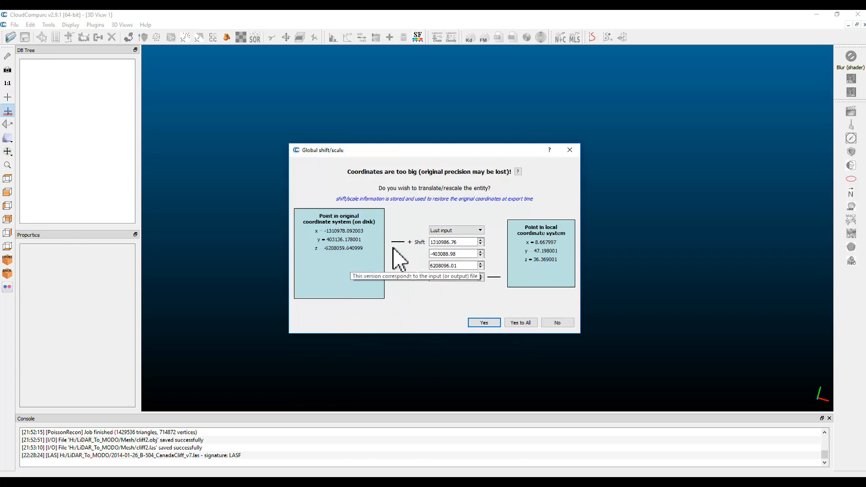
pyautogui.click(481, 323)
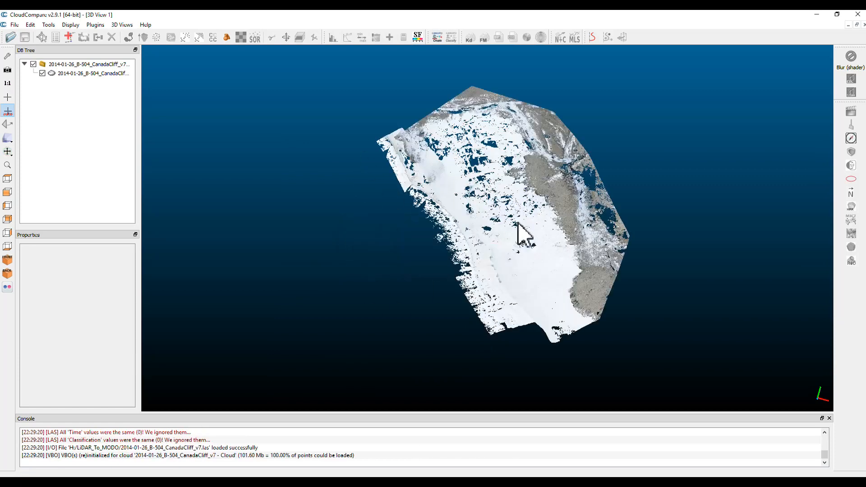
# Step: Examine the loaded cliff point cloud from the side and from above
pyautogui.moveTo(501, 299); pyautogui.dragTo(582, 77)
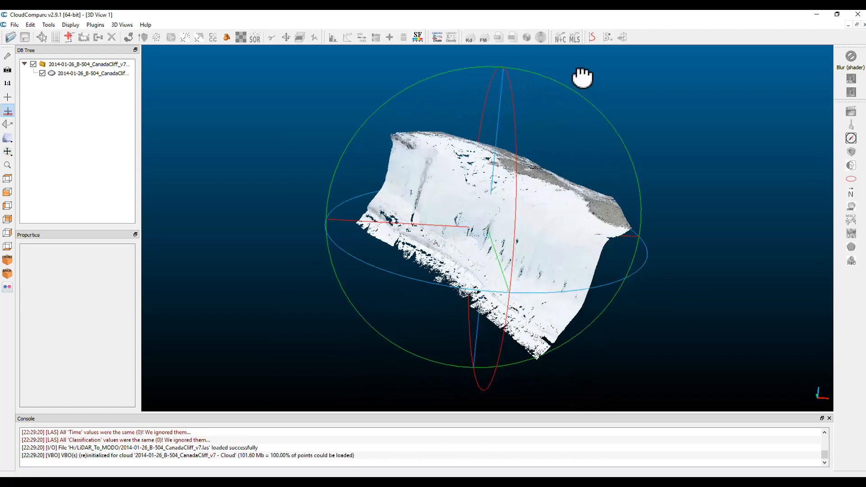
pyautogui.moveTo(547, 276); pyautogui.dragTo(512, 261)
pyautogui.moveTo(439, 149); pyautogui.dragTo(358, 299)
pyautogui.moveTo(499, 180); pyautogui.dragTo(498, 198)
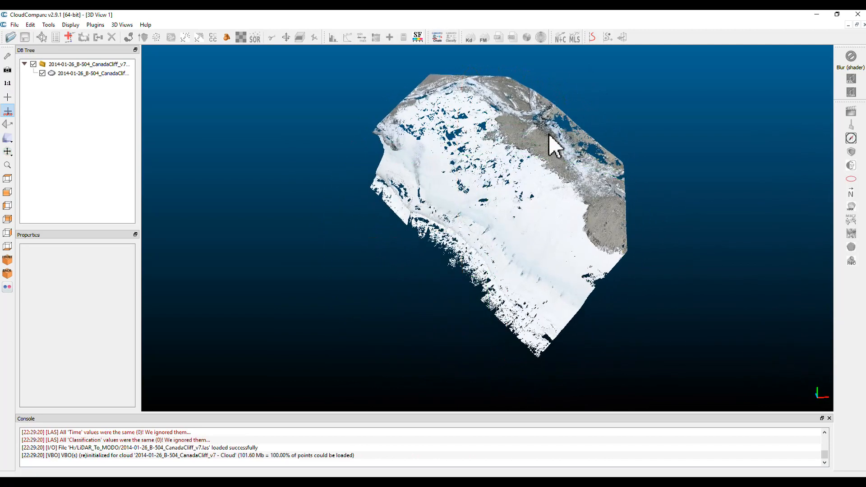
pyautogui.moveTo(546, 135); pyautogui.dragTo(525, 118)
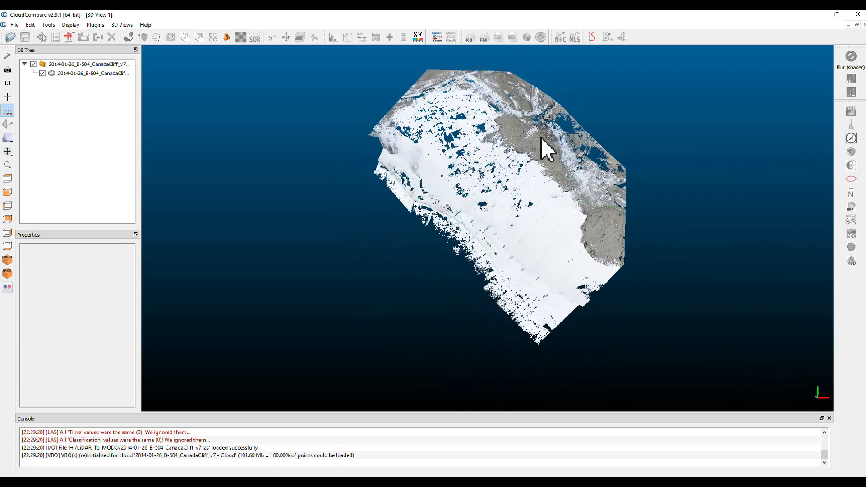
pyautogui.moveTo(208, 98)
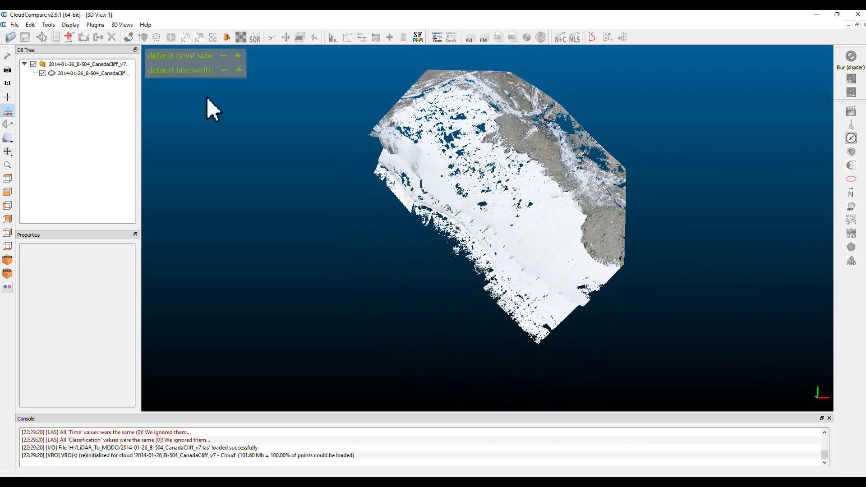
# Step: From the top view, segment a rectangular patch about 9.7 by 10 units out of the rocky area near the cloud's upper edge
pyautogui.click(77, 75)
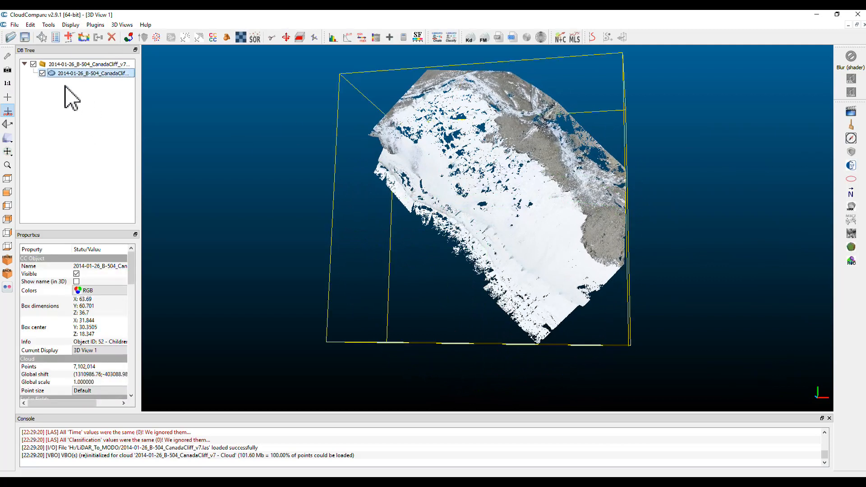
pyautogui.click(31, 25)
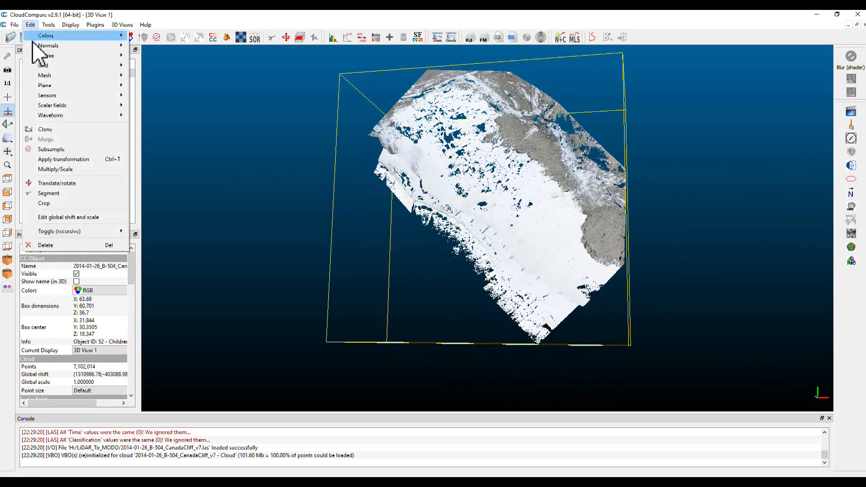
pyautogui.click(63, 193)
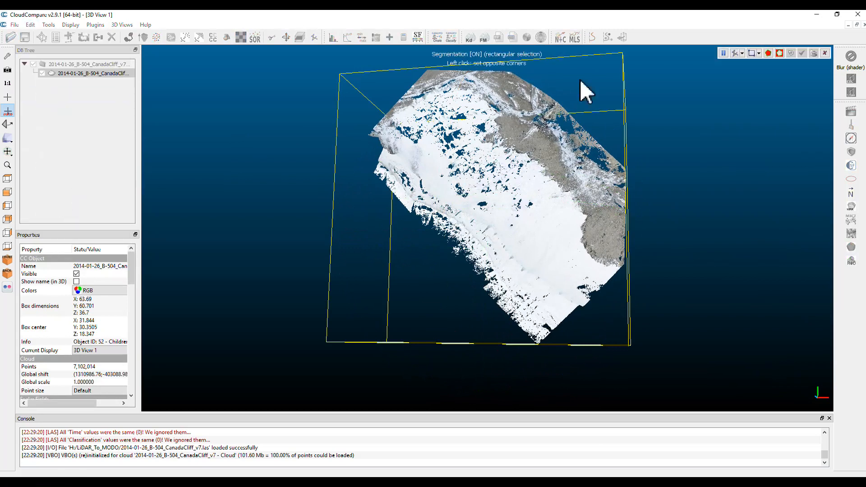
pyautogui.click(760, 55)
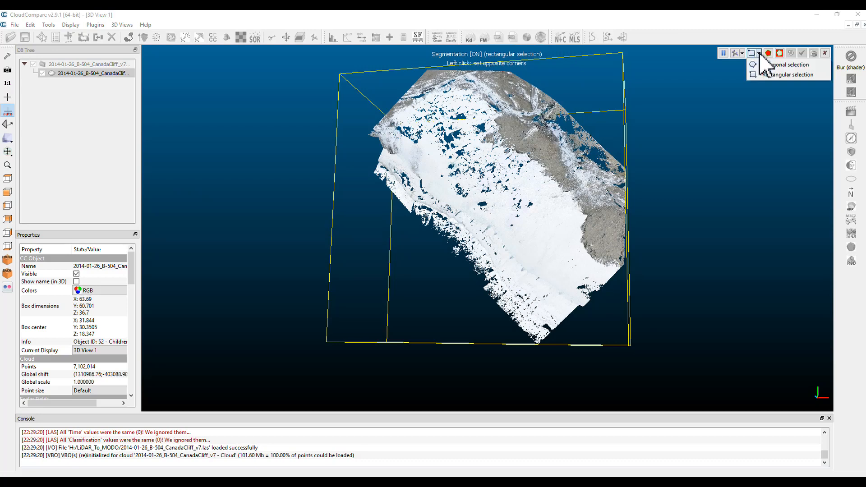
pyautogui.click(773, 74)
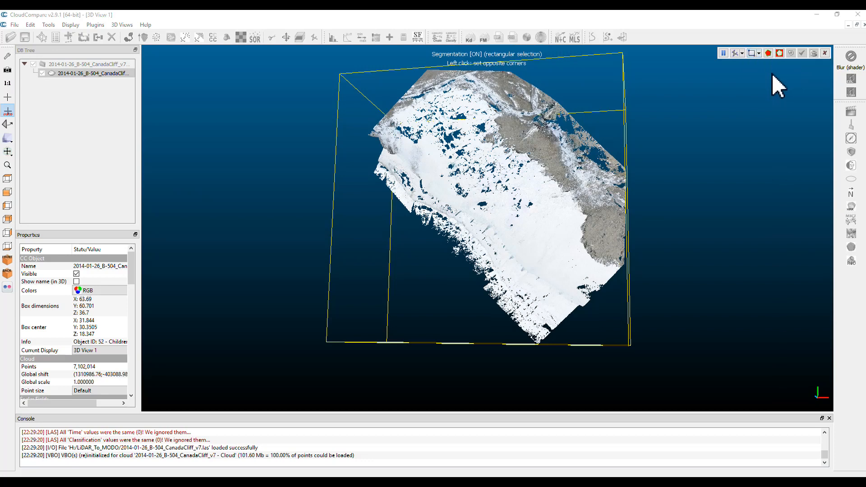
pyautogui.click(9, 179)
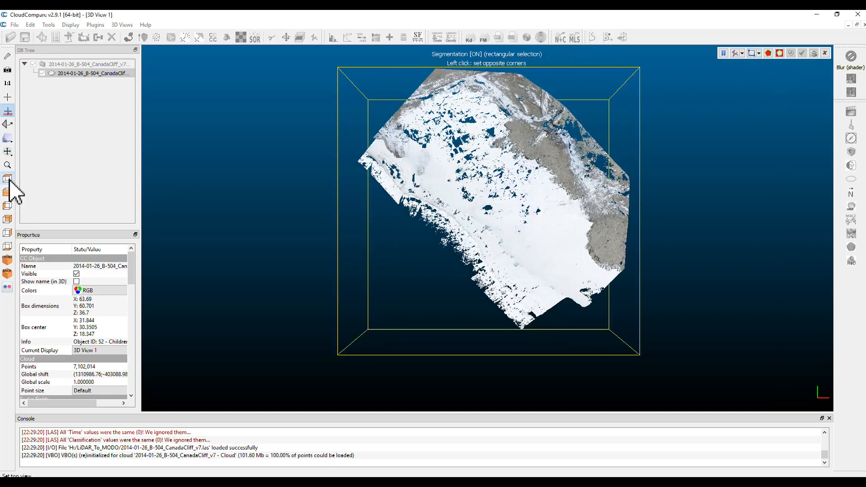
pyautogui.click(526, 100)
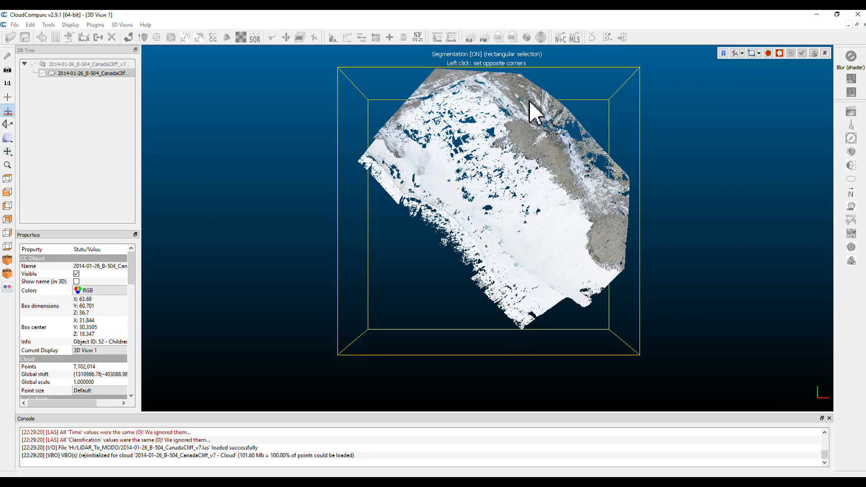
pyautogui.click(572, 146)
pyautogui.click(769, 55)
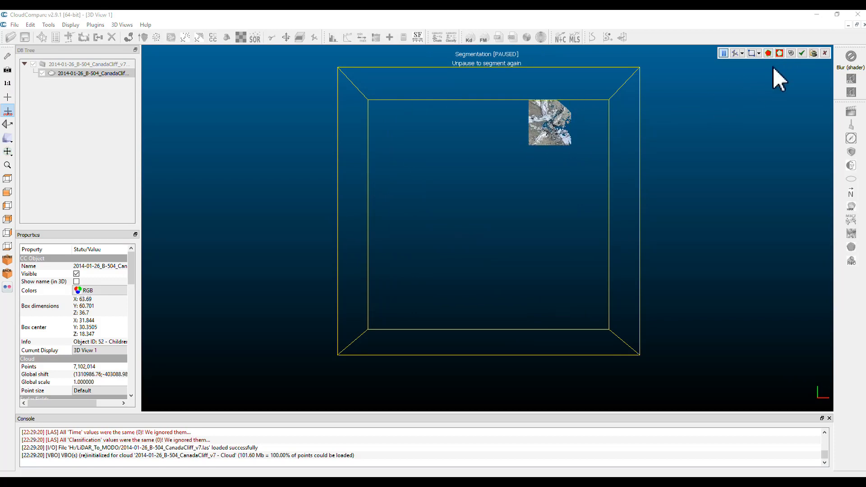
pyautogui.click(802, 53)
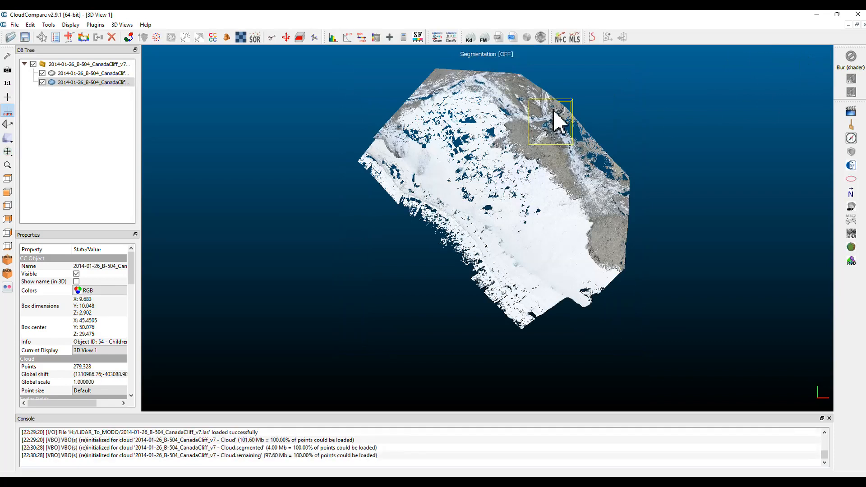
# Step: Hide the remaining cloud and mesh the segmented patch with Delaunay 2.5D (XY plane), keeping the default max edge length
pyautogui.click(42, 73)
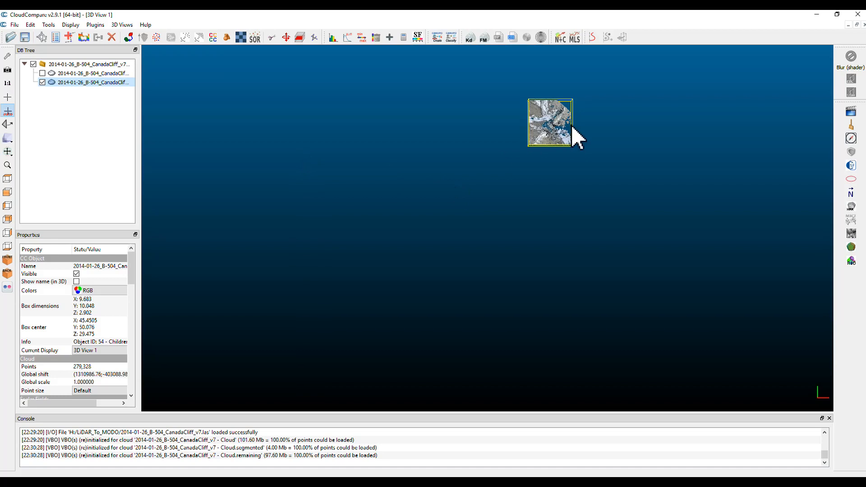
pyautogui.click(30, 24)
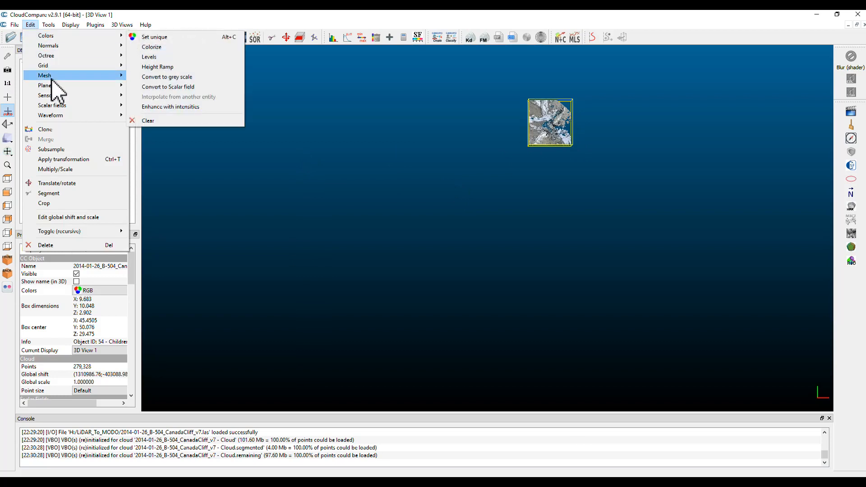
pyautogui.moveTo(52, 79)
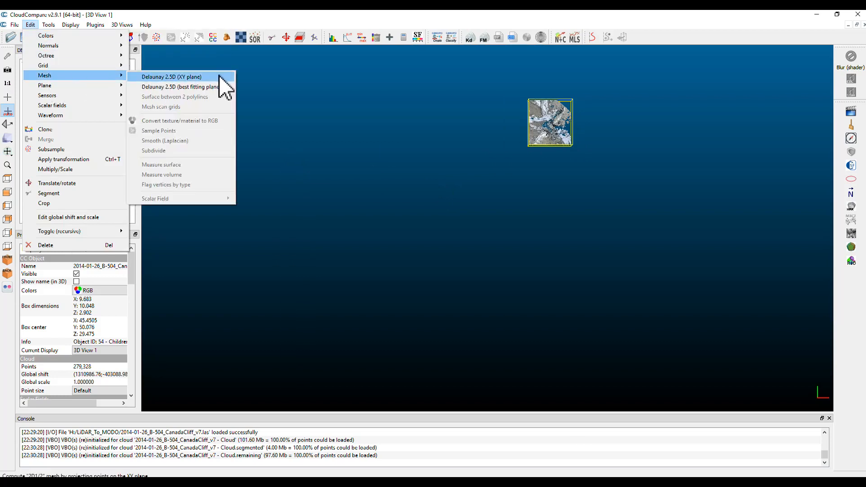
pyautogui.click(165, 78)
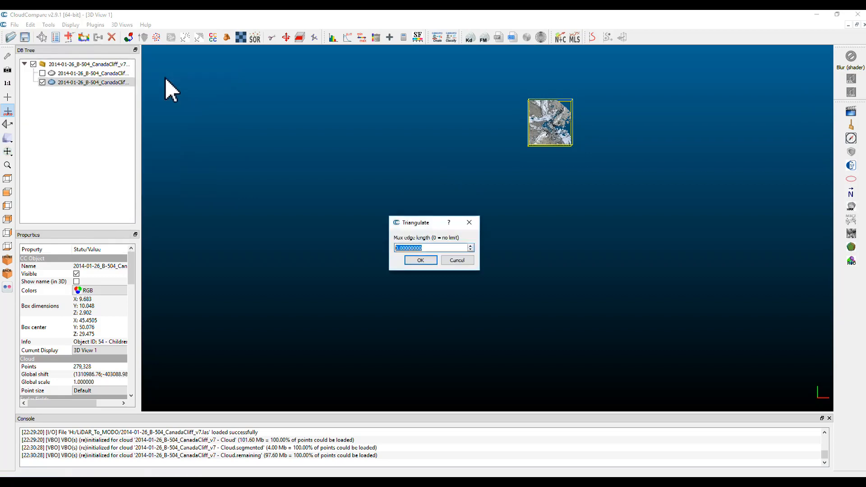
pyautogui.click(418, 260)
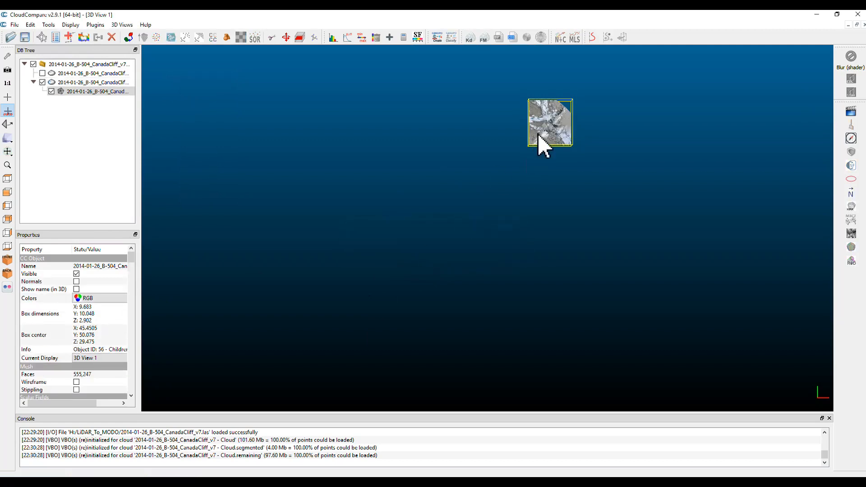
# Step: Save the segmented cloud in the Mesh folder as 2014-01-26_B-504_CanadaCliff_v7 - Cloud.las at the highest resolution
pyautogui.scroll(1, 542, 135)
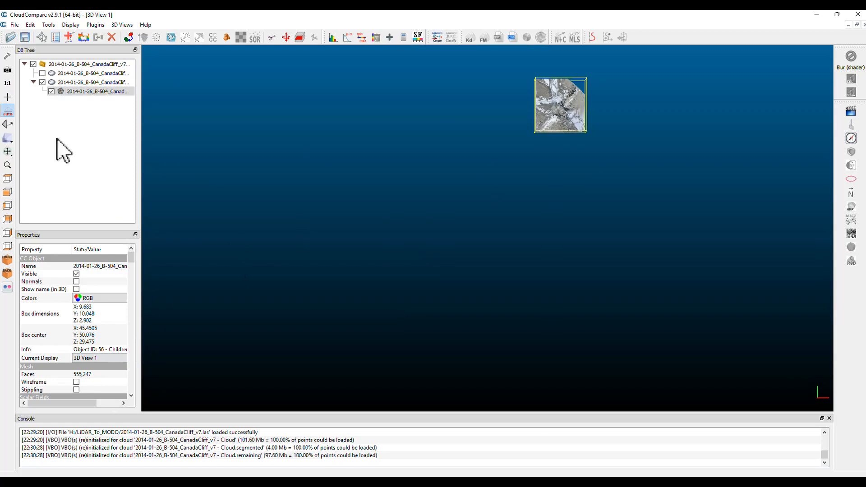
pyautogui.click(81, 84)
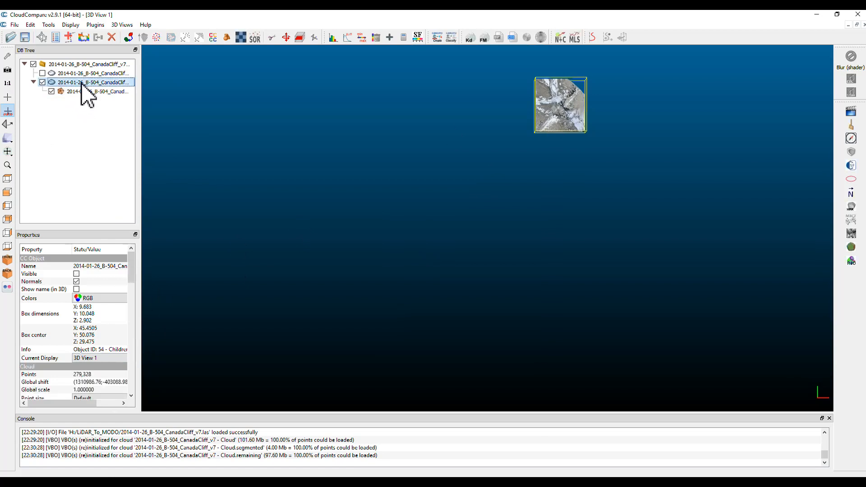
pyautogui.click(25, 37)
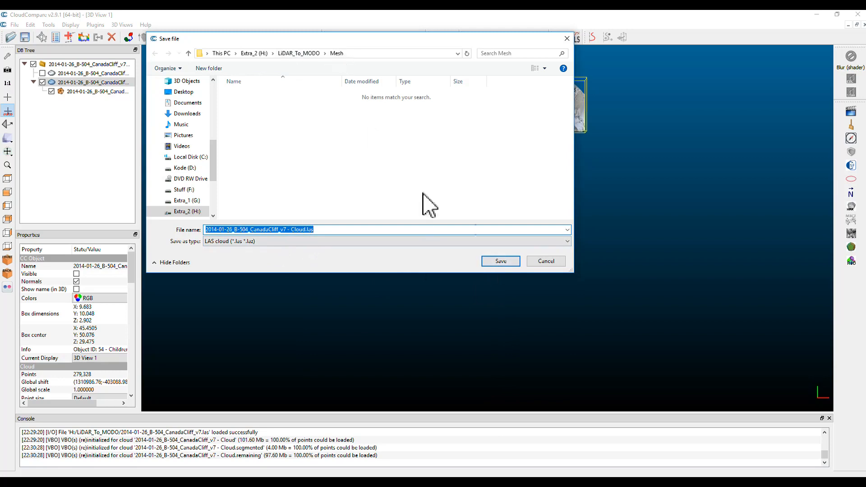
pyautogui.click(507, 261)
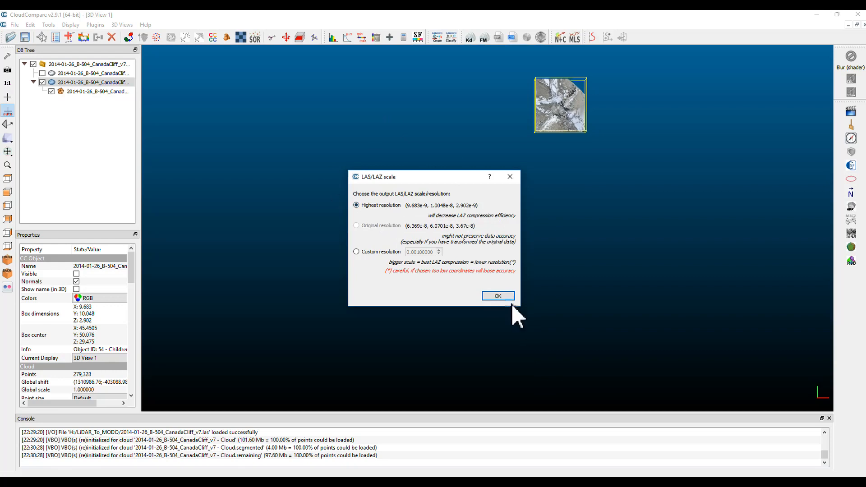
pyautogui.click(497, 296)
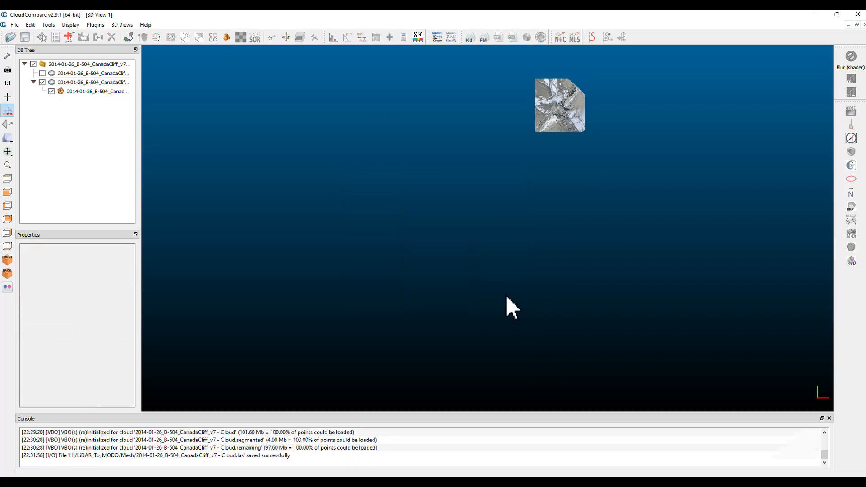
# Step: Save the patch's mesh in the Mesh folder as the OBJ file cliff1.obj
pyautogui.click(90, 99)
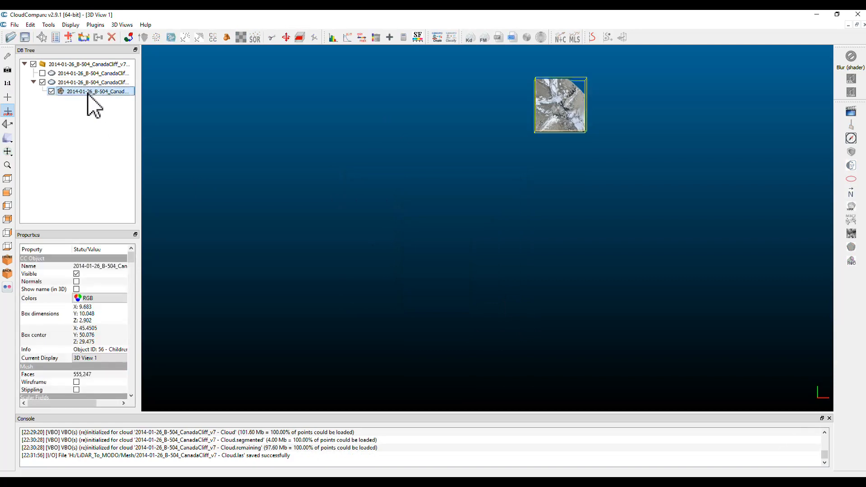
pyautogui.click(29, 39)
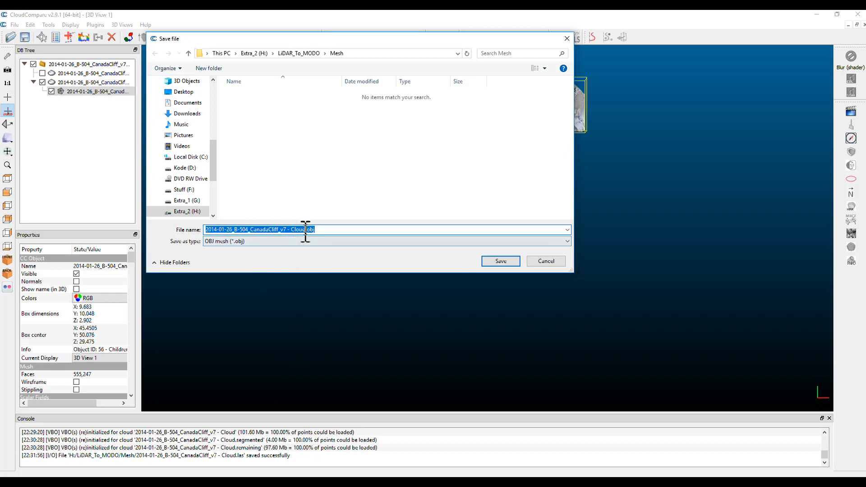
pyautogui.moveTo(306, 230); pyautogui.dragTo(194, 231)
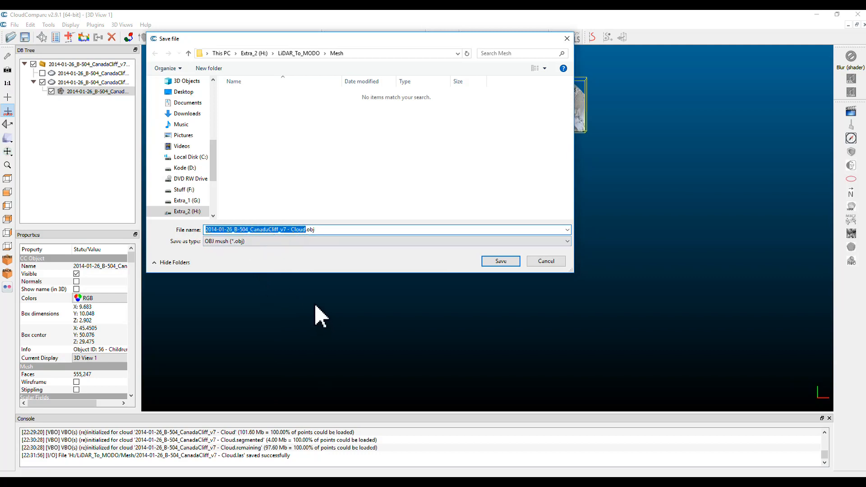
pyautogui.write('cliff1')
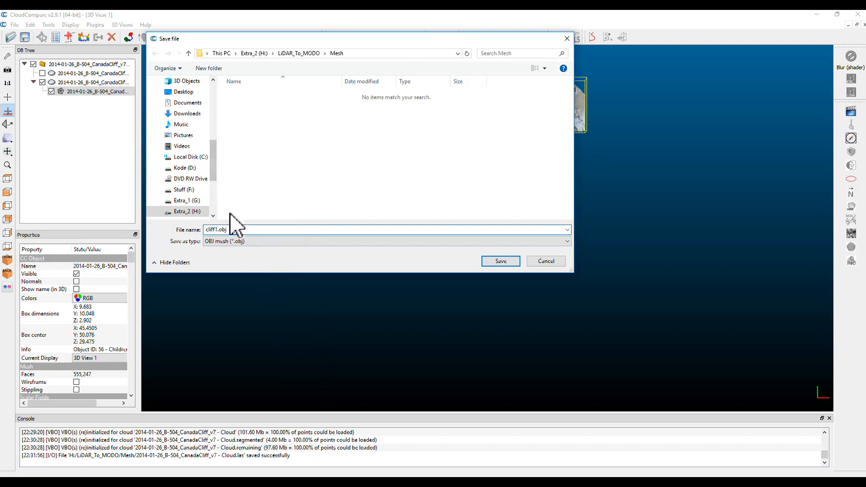
pyautogui.click(500, 262)
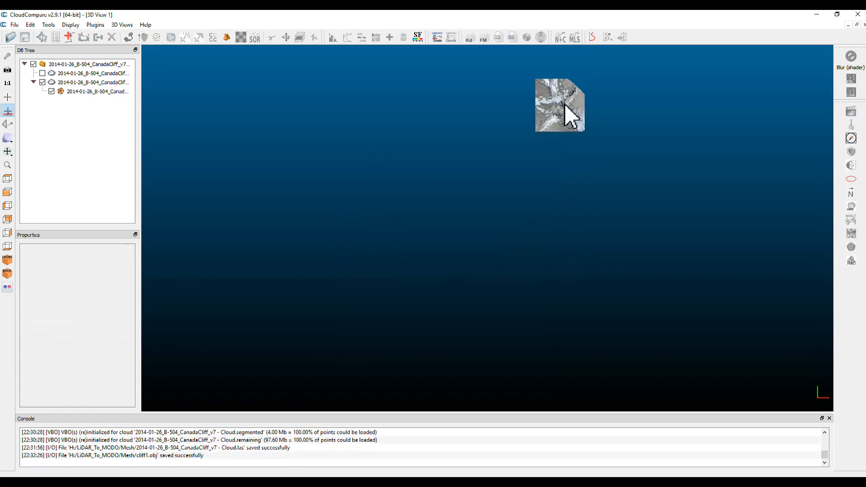
# Step: Run Poisson Surface Reconstruction on the segmented cloud with octree depth 10, interpolated cloud colors and a Free boundary
pyautogui.click(79, 83)
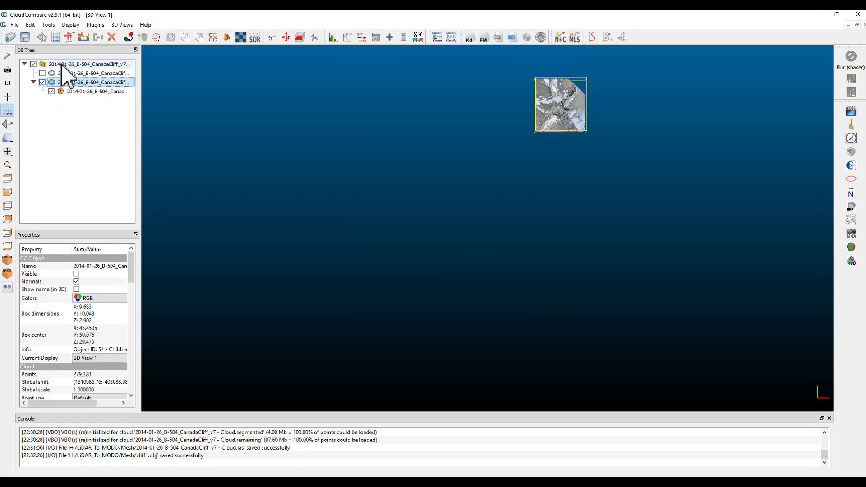
pyautogui.click(98, 26)
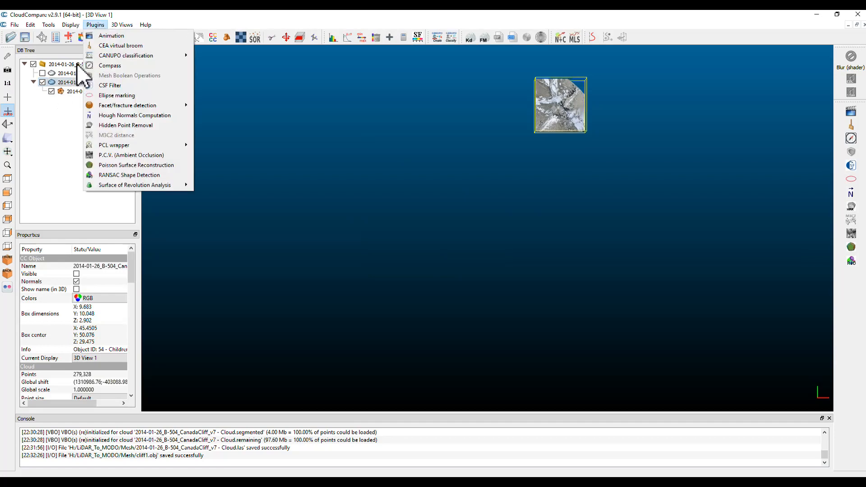
pyautogui.click(143, 166)
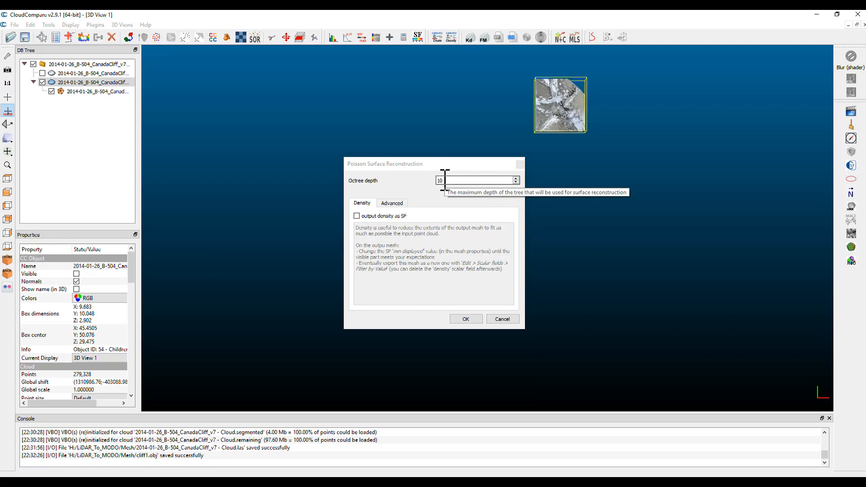
pyautogui.click(516, 182)
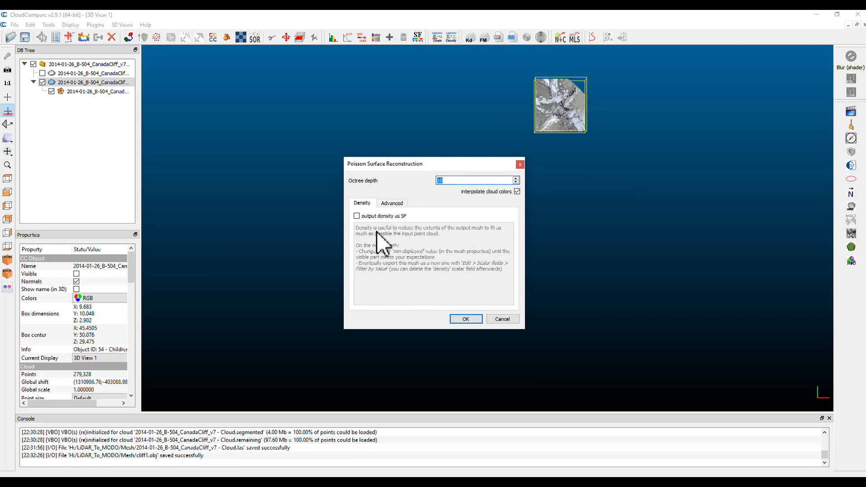
pyautogui.click(391, 204)
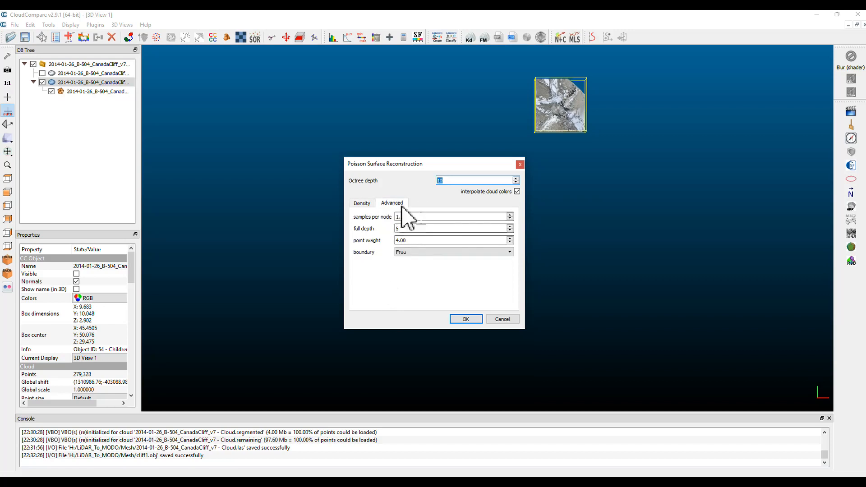
pyautogui.click(508, 252)
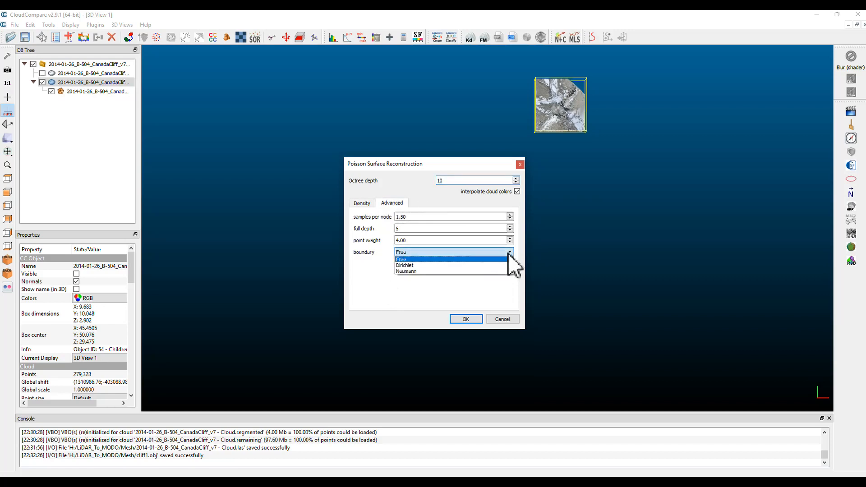
pyautogui.click(403, 260)
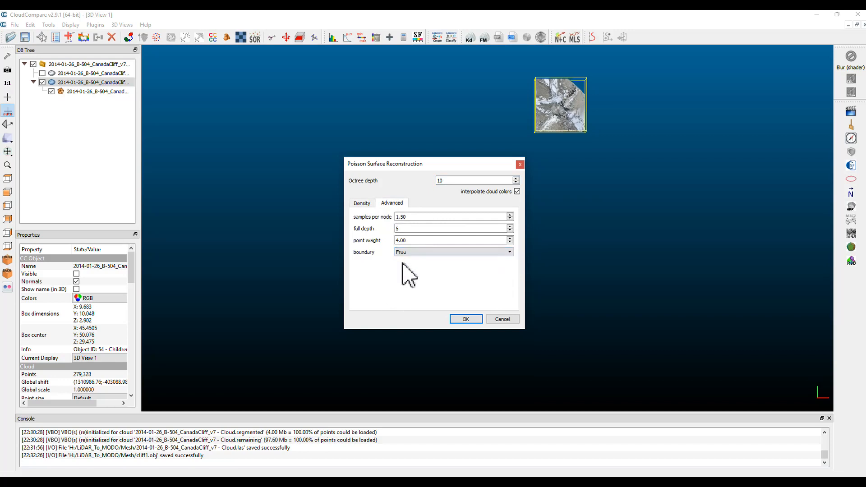
pyautogui.click(467, 319)
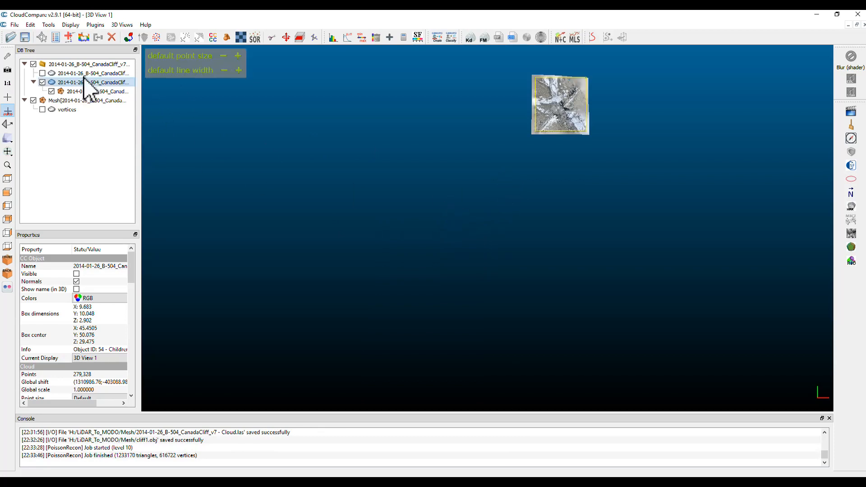
pyautogui.click(30, 25)
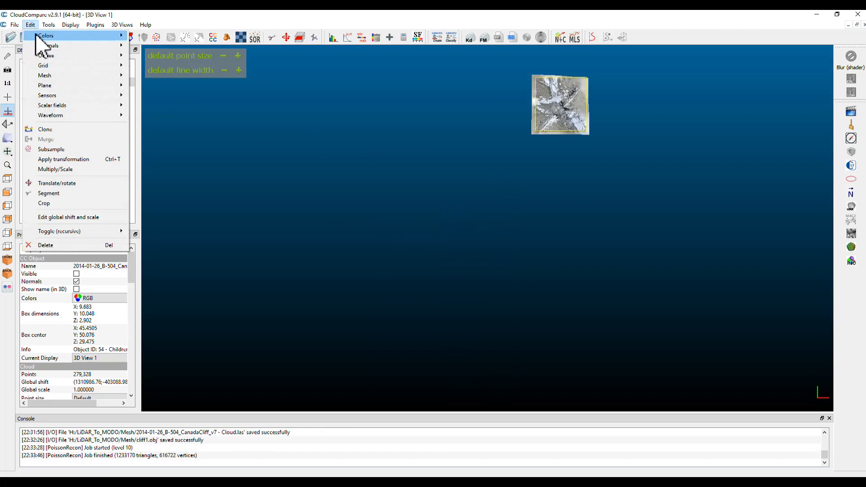
pyautogui.moveTo(50, 50)
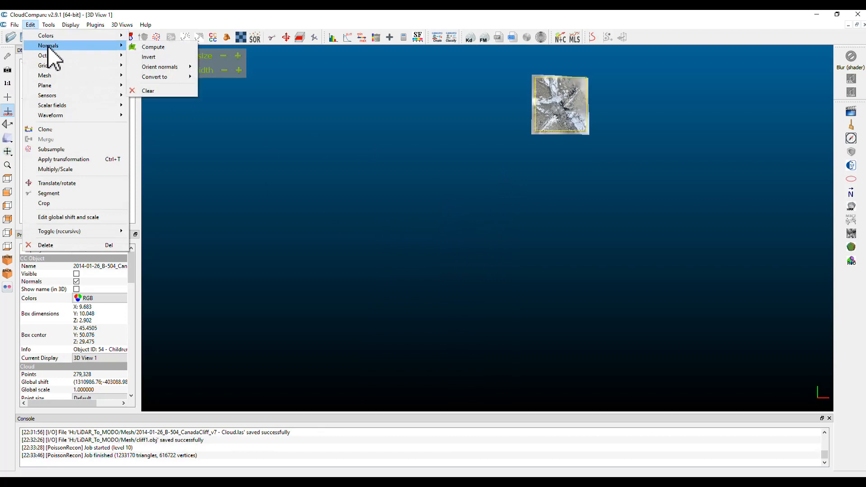
pyautogui.click(156, 48)
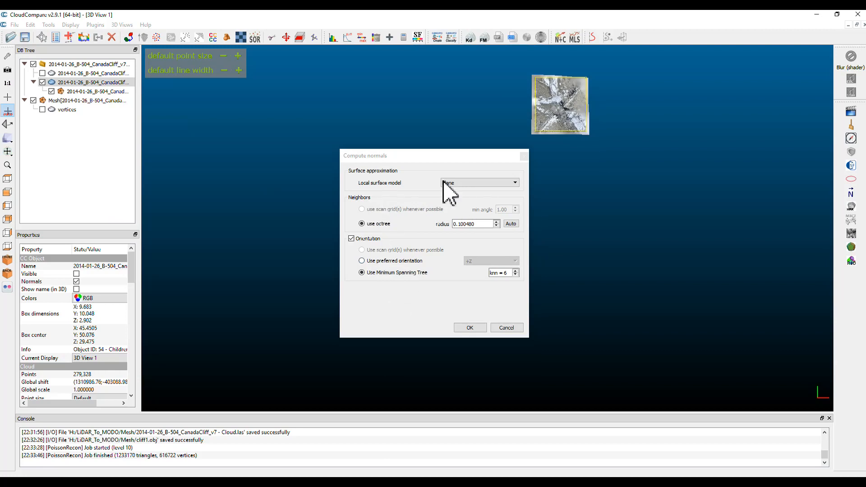
pyautogui.click(514, 182)
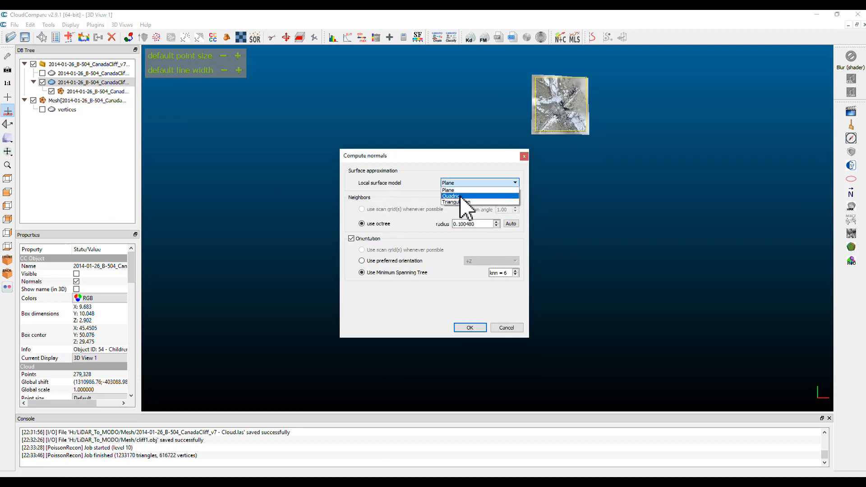
pyautogui.click(509, 328)
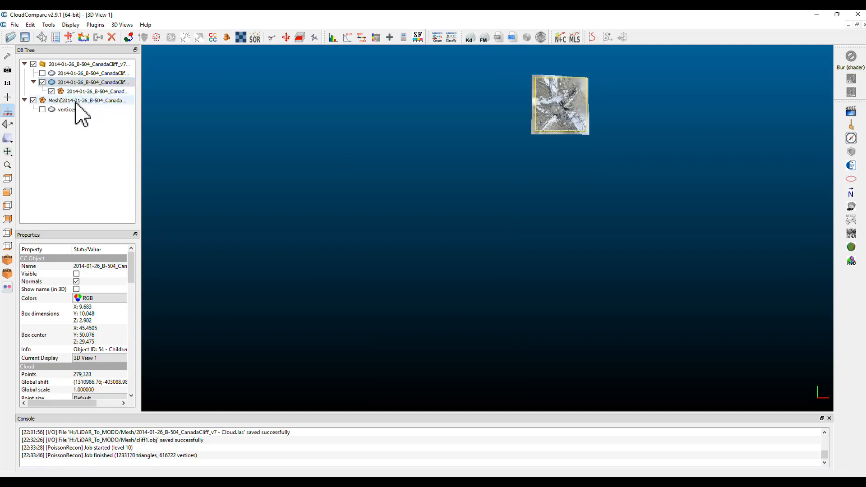
# Step: Save the Poisson mesh in the Mesh folder as the OBJ file cliff2.obj
pyautogui.click(76, 101)
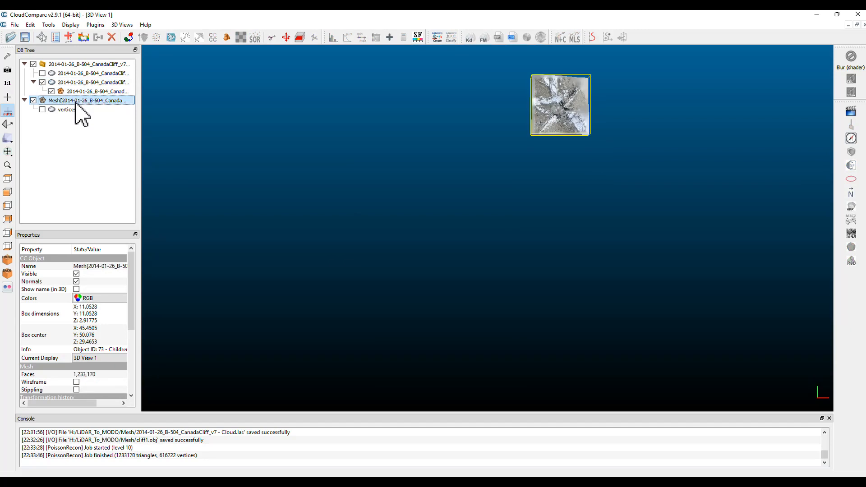
pyautogui.click(24, 37)
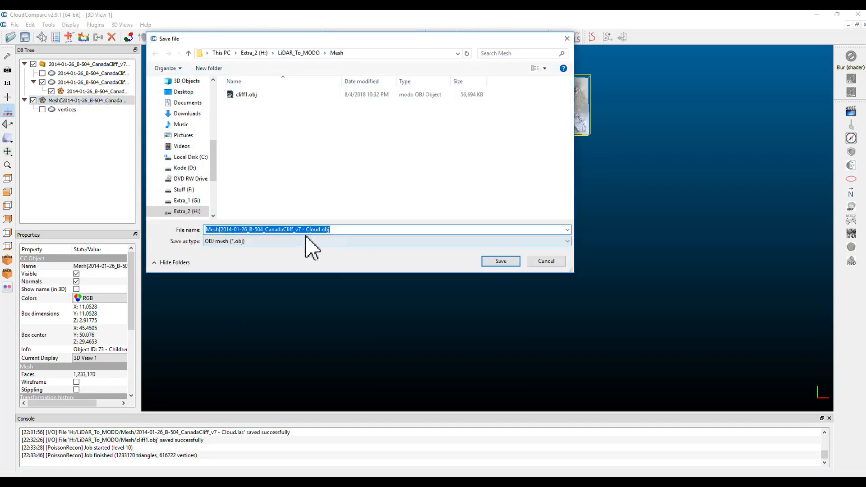
pyautogui.moveTo(321, 229); pyautogui.dragTo(199, 230)
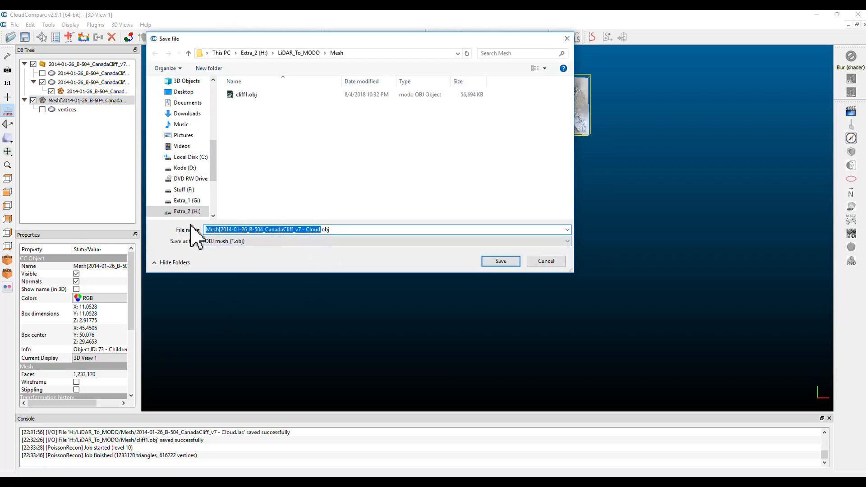
pyautogui.write('cliff2')
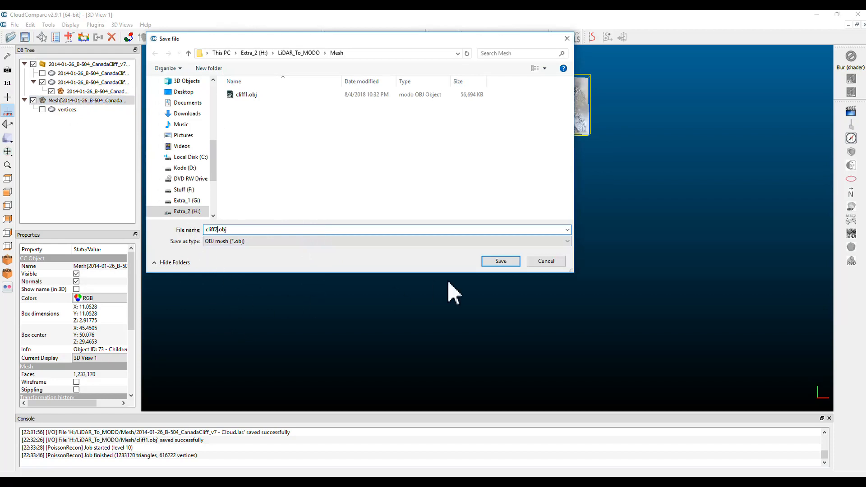
pyautogui.click(498, 262)
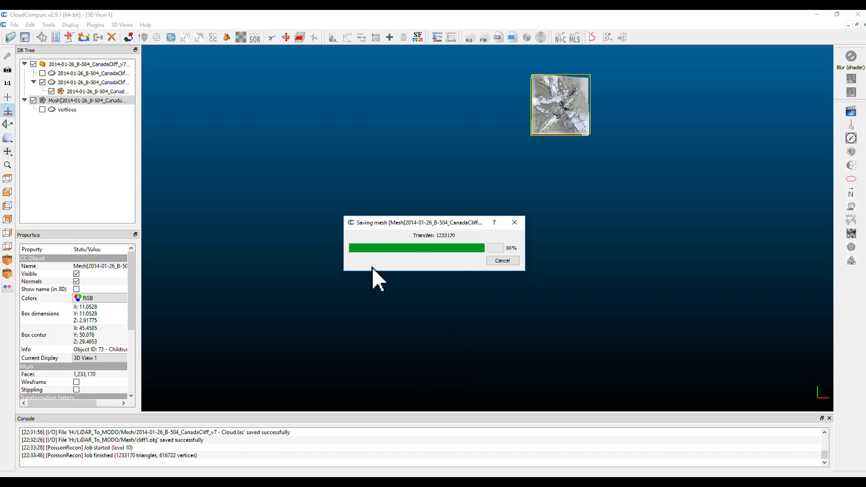
# Step: Save the Poisson mesh's vertices in the Mesh folder as cliff2.las at the highest resolution
pyautogui.click(68, 110)
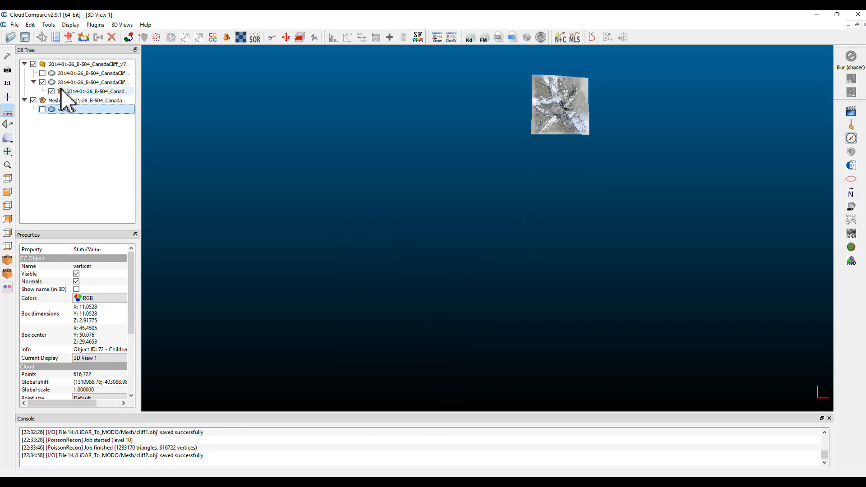
pyautogui.click(26, 38)
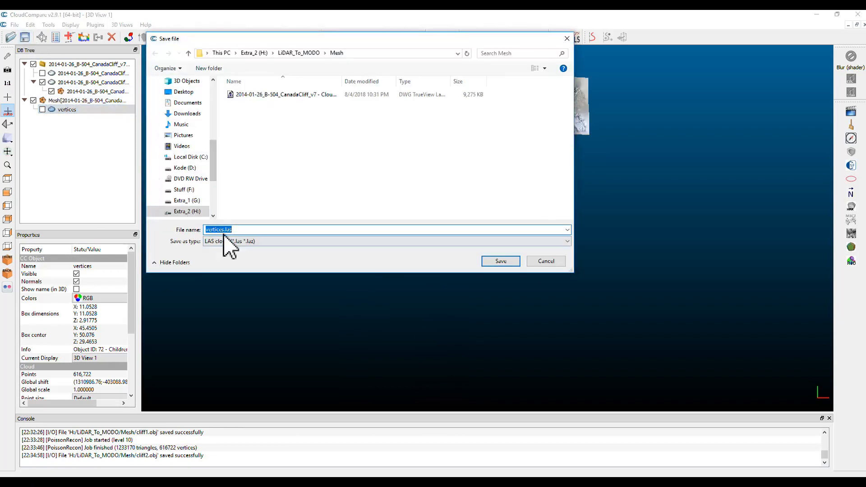
pyautogui.click(225, 229)
pyautogui.press('Return')
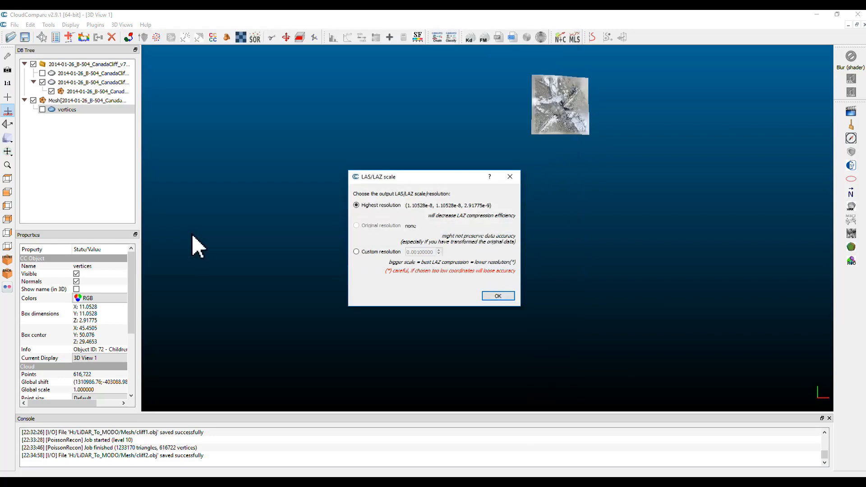
pyautogui.click(496, 296)
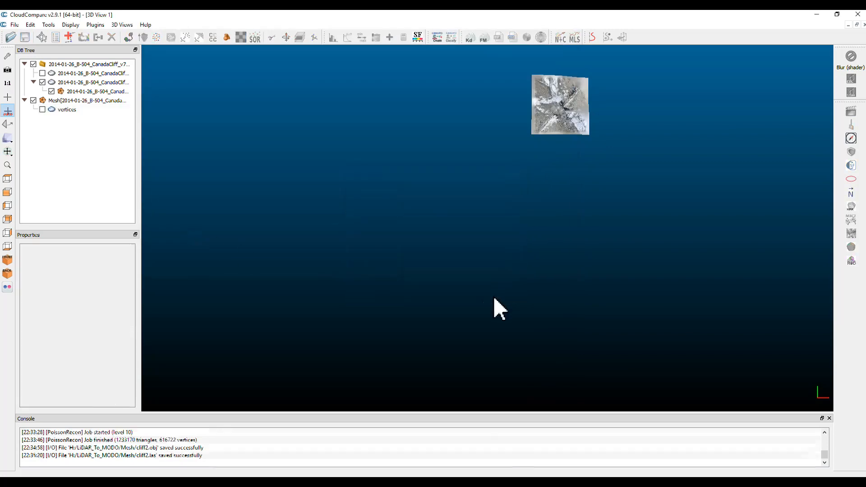
# Step: Hide the segmented cloud and its Delaunay mesh, leaving only the Poisson mesh displayed
pyautogui.moveTo(555, 131); pyautogui.dragTo(698, 155)
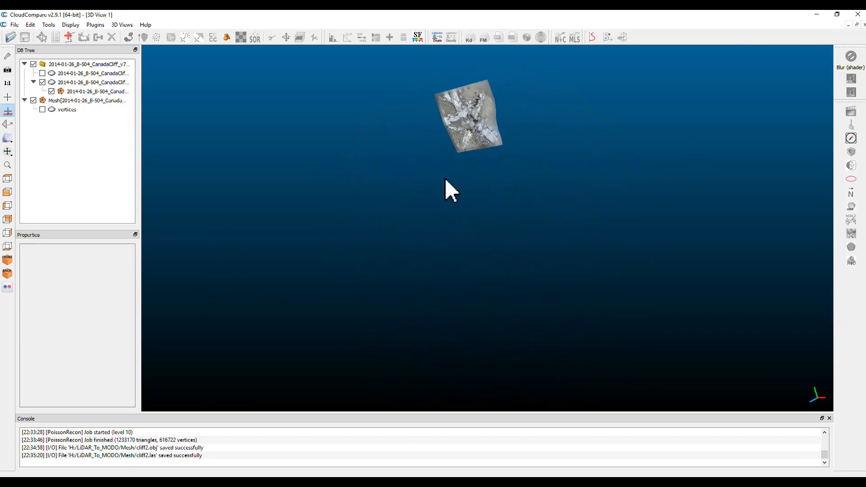
pyautogui.click(43, 82)
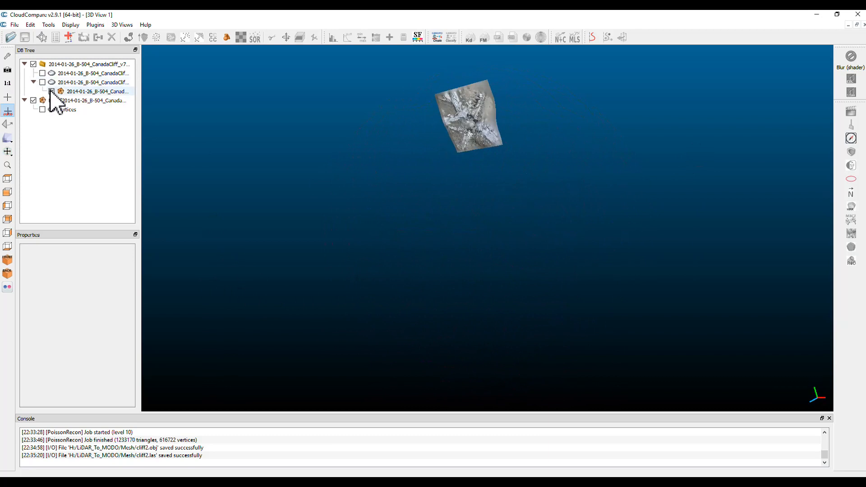
pyautogui.click(42, 109)
pyautogui.click(39, 102)
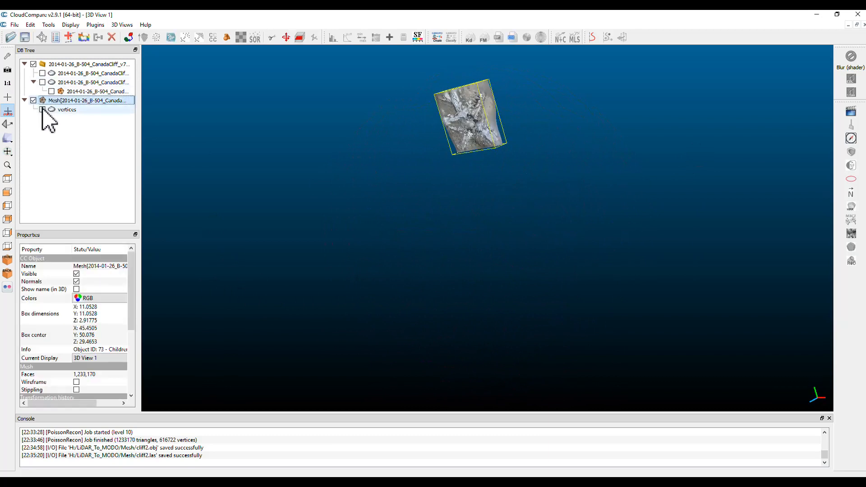
# Step: Turn on the Poisson mesh's vertices and toggle the mesh off and on to compare the two
pyautogui.click(33, 100)
pyautogui.moveTo(351, 186); pyautogui.dragTo(460, 185)
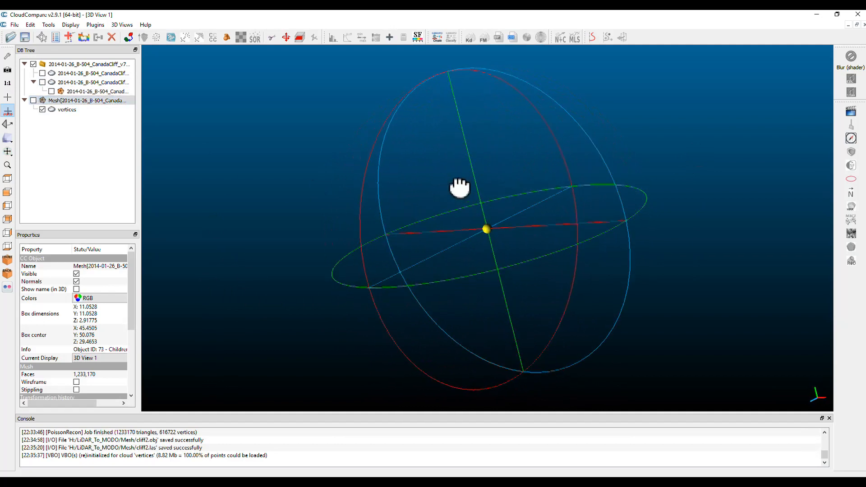
pyautogui.click(34, 101)
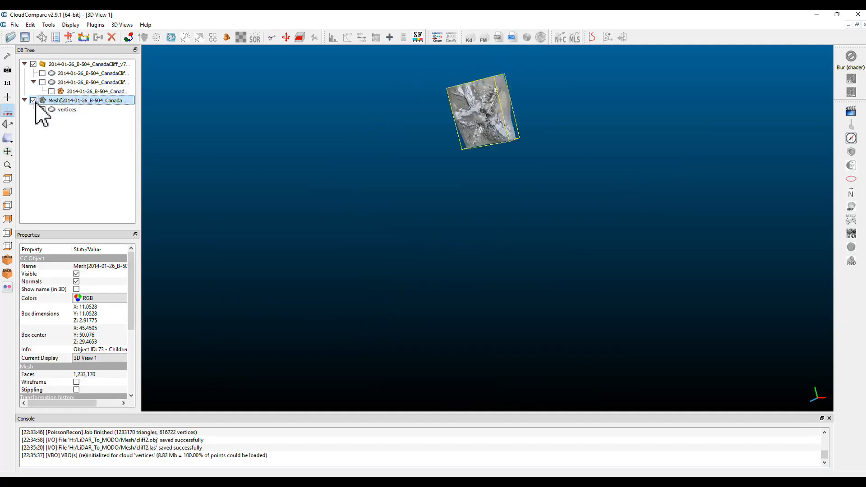
pyautogui.moveTo(418, 185); pyautogui.dragTo(406, 294)
pyautogui.moveTo(523, 85); pyautogui.dragTo(719, 222)
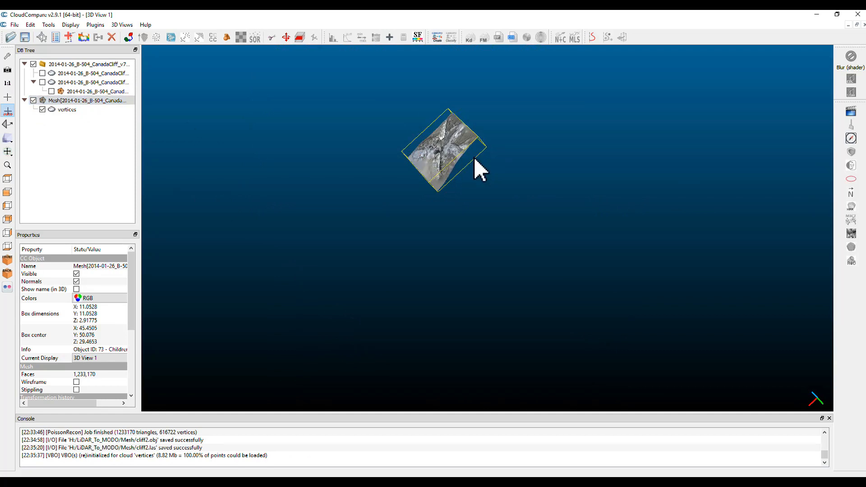
# Step: Turn the sun light off to check how the Poisson mesh looks without it, and turn it back on
pyautogui.click(78, 26)
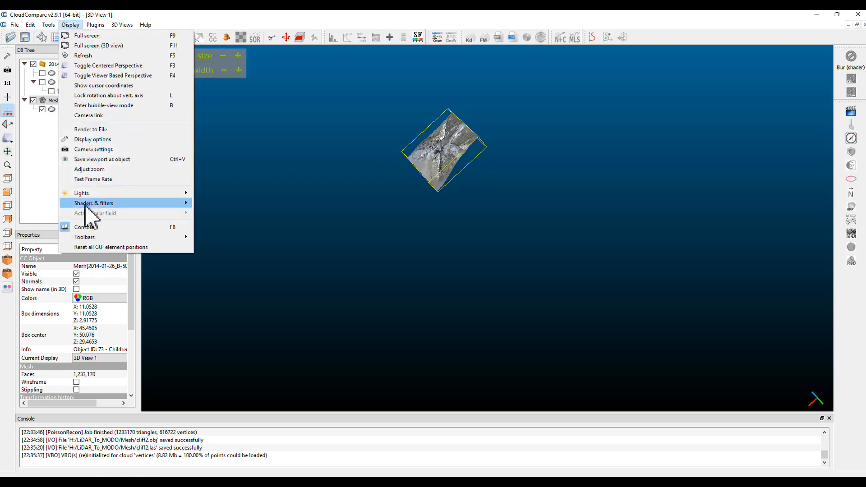
pyautogui.moveTo(90, 195)
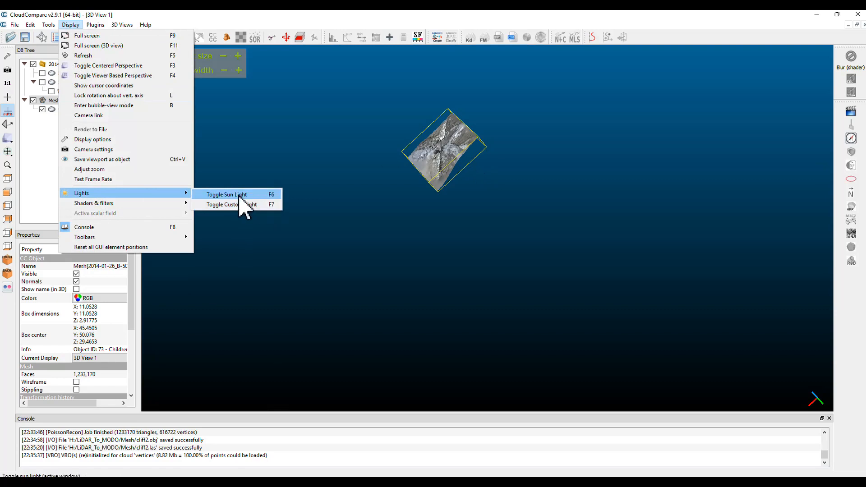
pyautogui.click(252, 194)
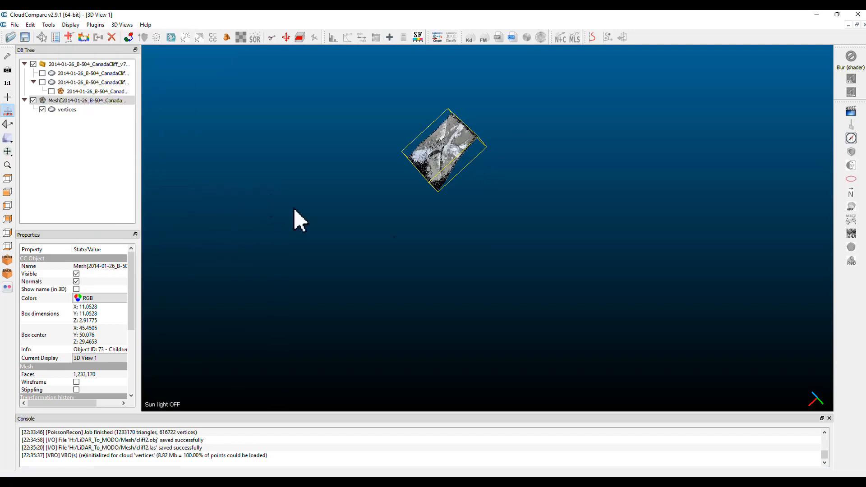
pyautogui.moveTo(529, 257); pyautogui.dragTo(559, 282)
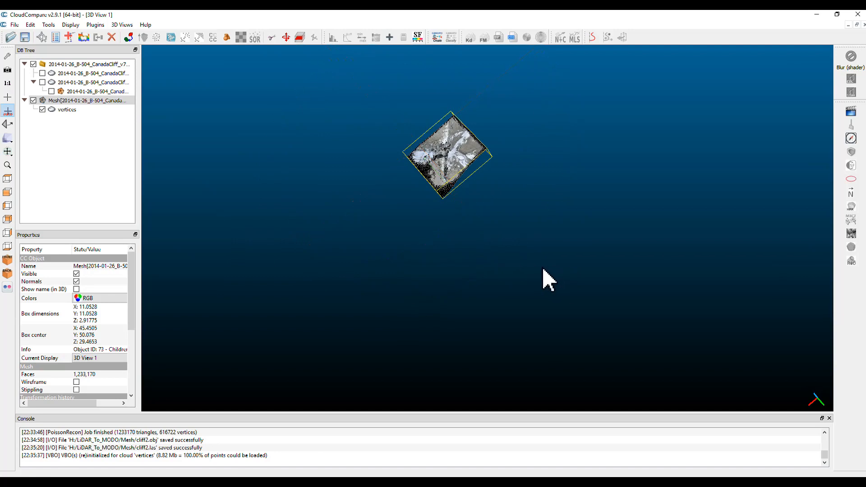
pyautogui.press('F6')
pyautogui.moveTo(533, 272); pyautogui.dragTo(438, 220)
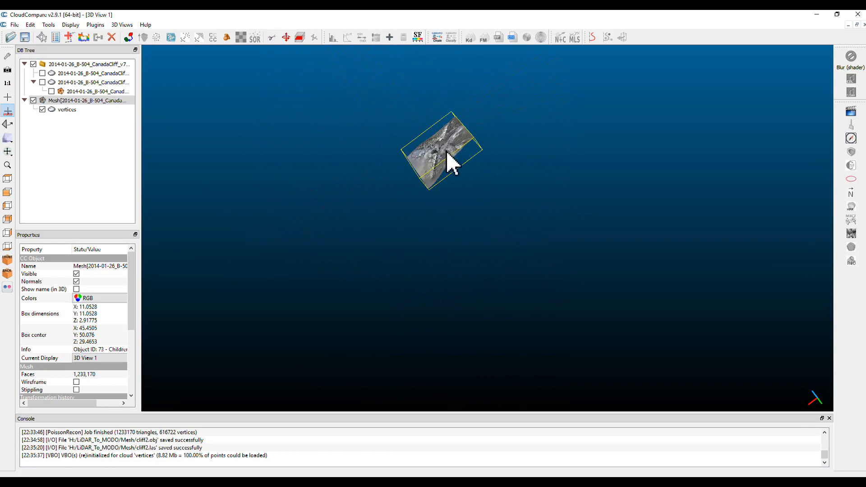
pyautogui.click(30, 25)
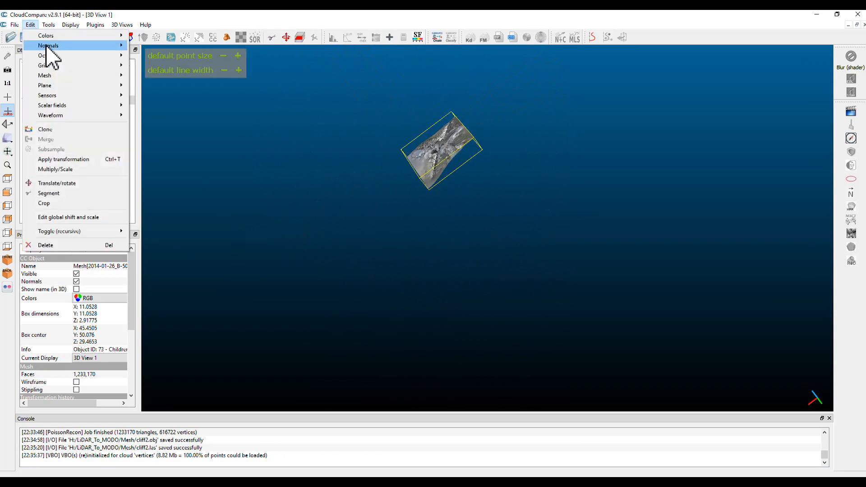
pyautogui.moveTo(51, 46)
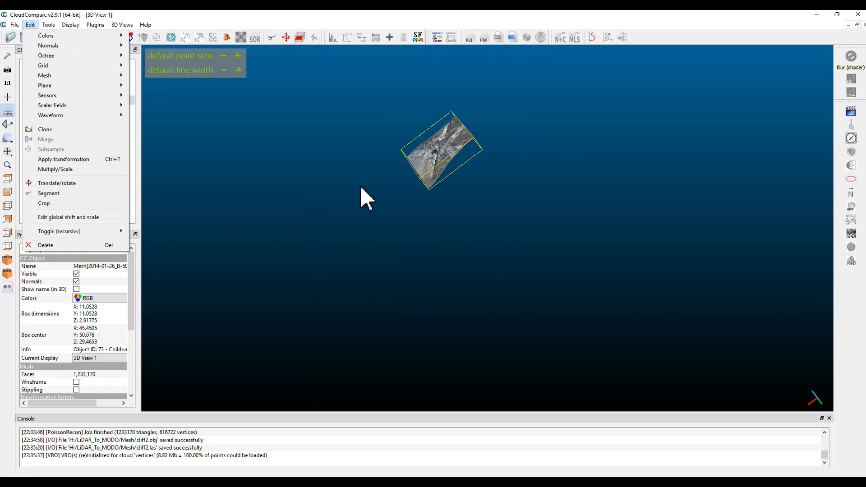
pyautogui.click(442, 135)
pyautogui.moveTo(443, 135); pyautogui.dragTo(548, 152)
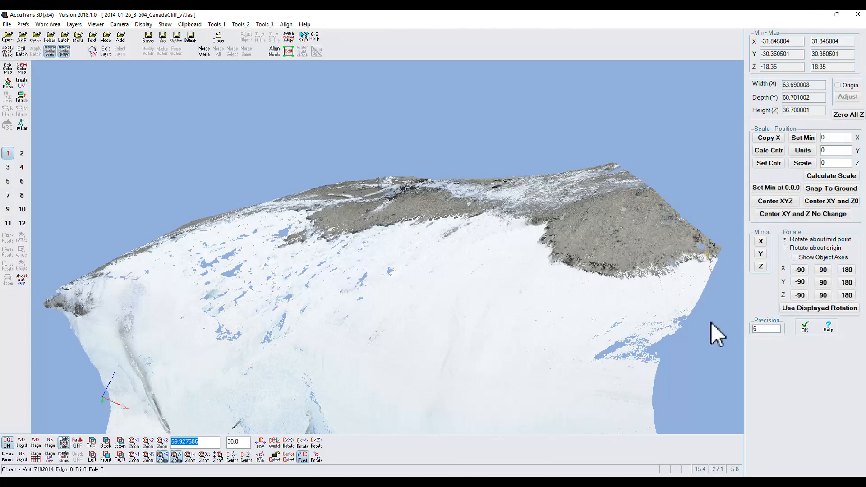
# Step: Switch to AccuTrans 3D, close the object adjustment settings, and choose cliff1.obj as the mesh for Transfer LiDAR Color To Mesh
pyautogui.click(802, 326)
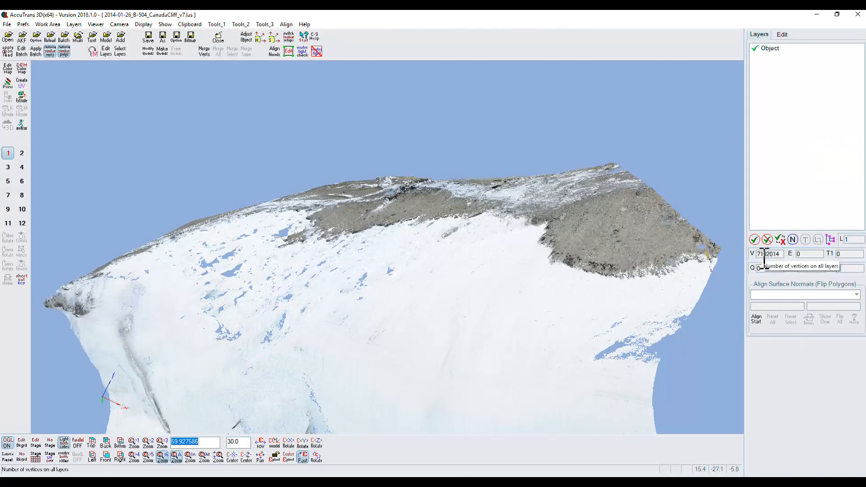
pyautogui.click(7, 25)
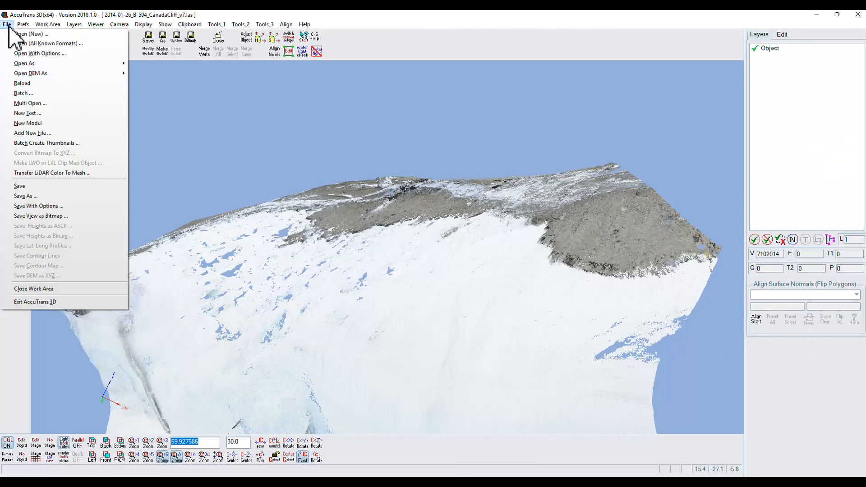
pyautogui.click(53, 173)
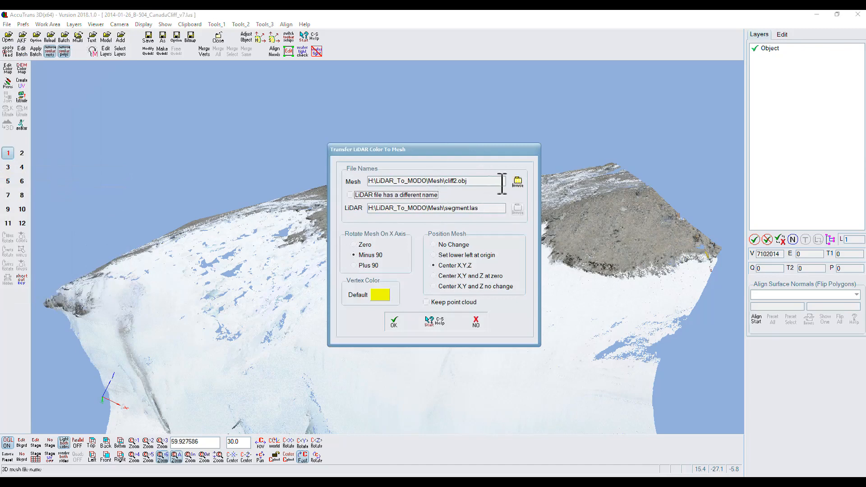
pyautogui.click(519, 183)
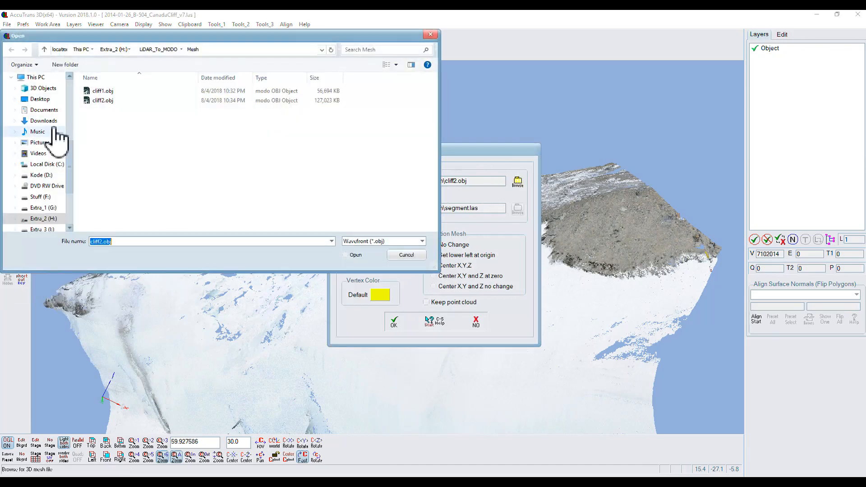
pyautogui.click(98, 91)
pyautogui.click(348, 255)
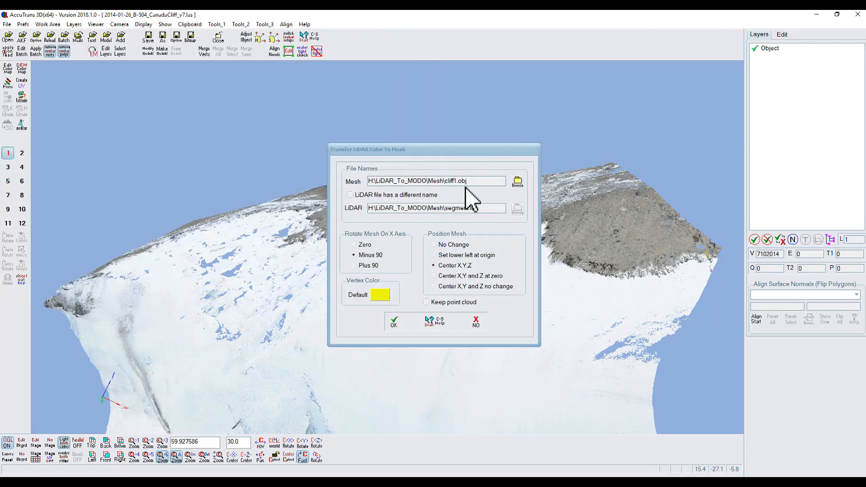
# Step: Specify that the LiDAR file has a different name and choose 2014-01-26_B-504_CanadaCliff_v7 - Cloud.las as the color source
pyautogui.click(358, 197)
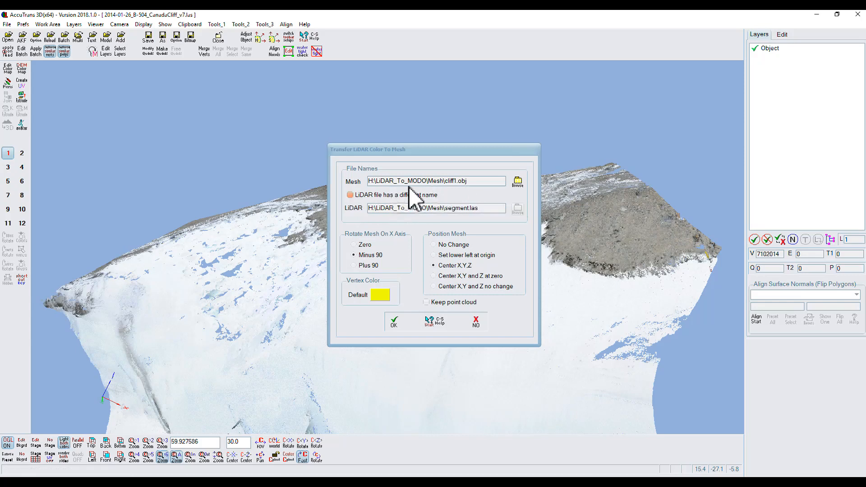
pyautogui.click(350, 194)
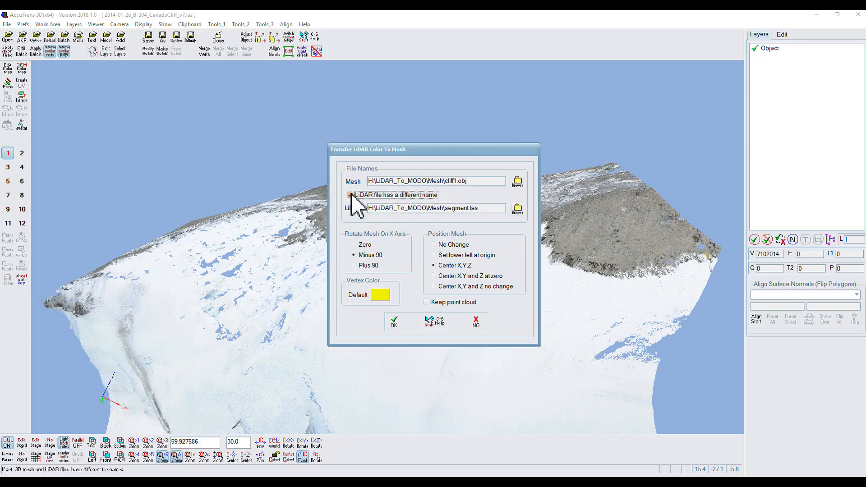
pyautogui.click(517, 209)
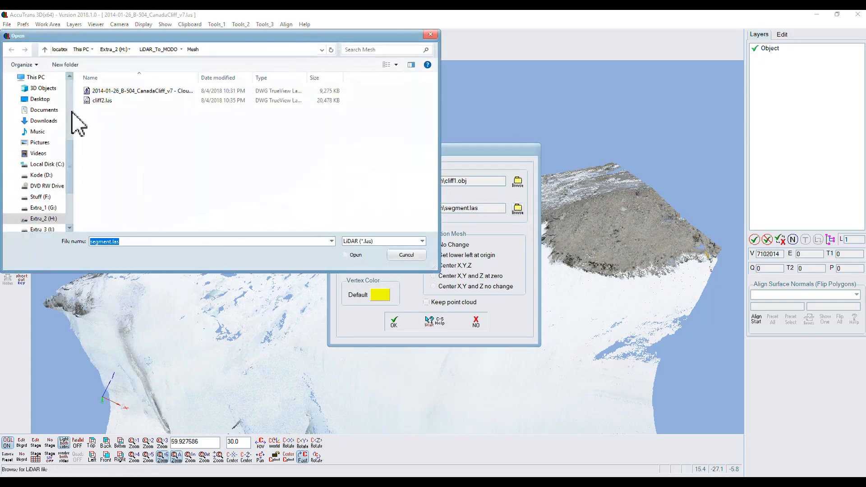
pyautogui.click(121, 92)
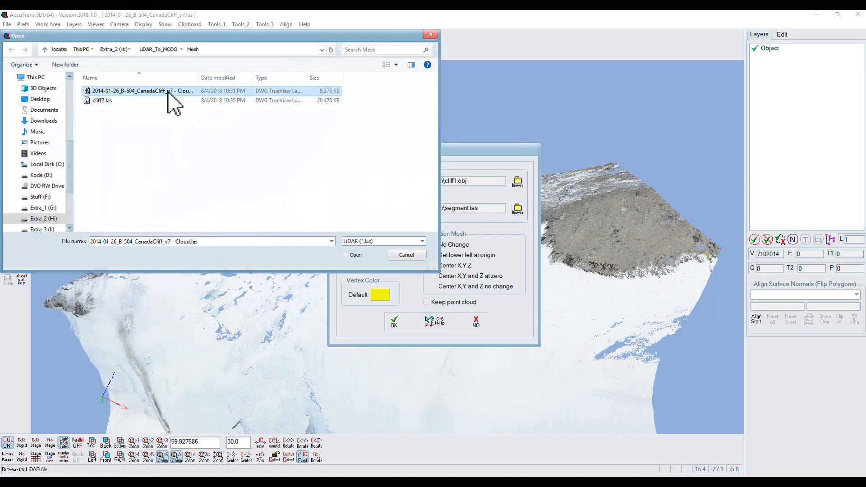
pyautogui.click(354, 255)
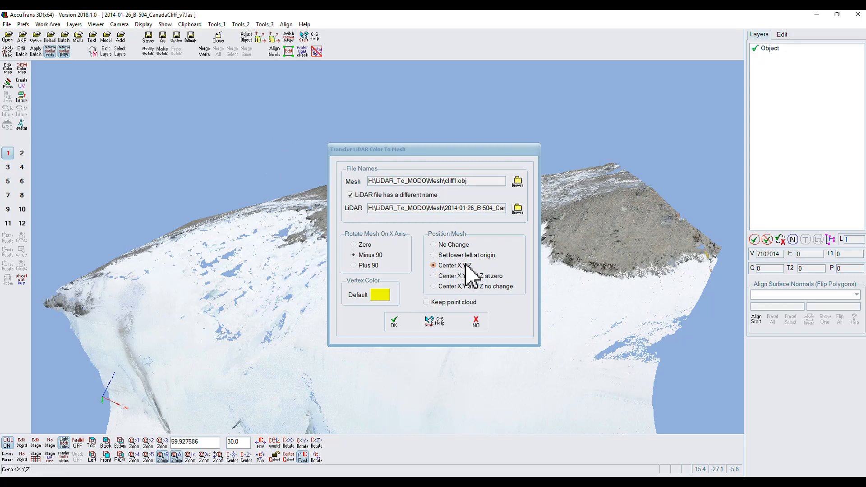
# Step: Set the transfer's default vertex color to orange (red 255, green 128, blue 0)
pyautogui.click(383, 298)
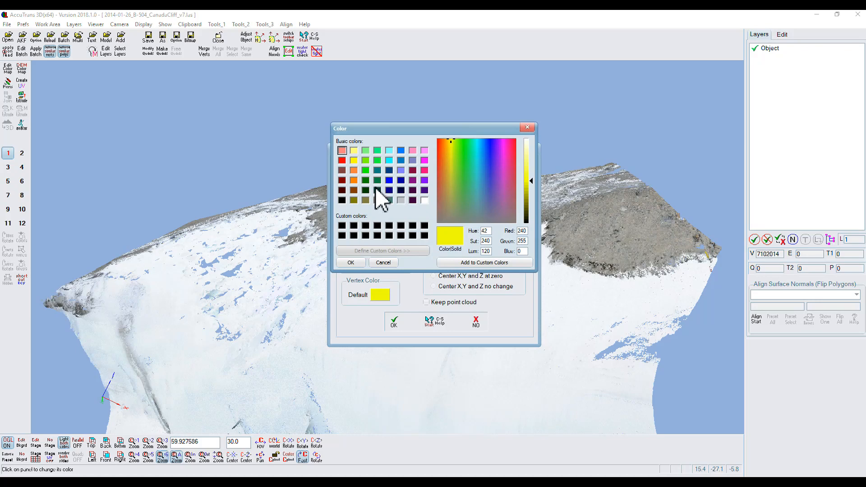
pyautogui.click(354, 180)
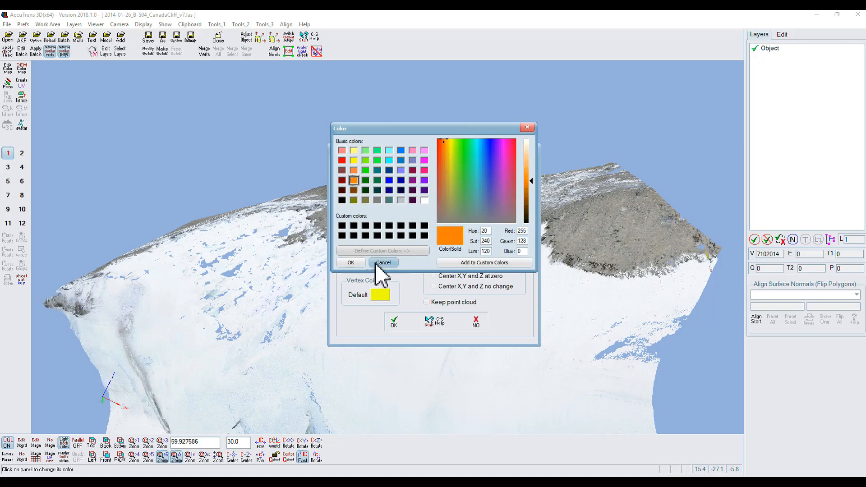
pyautogui.click(351, 262)
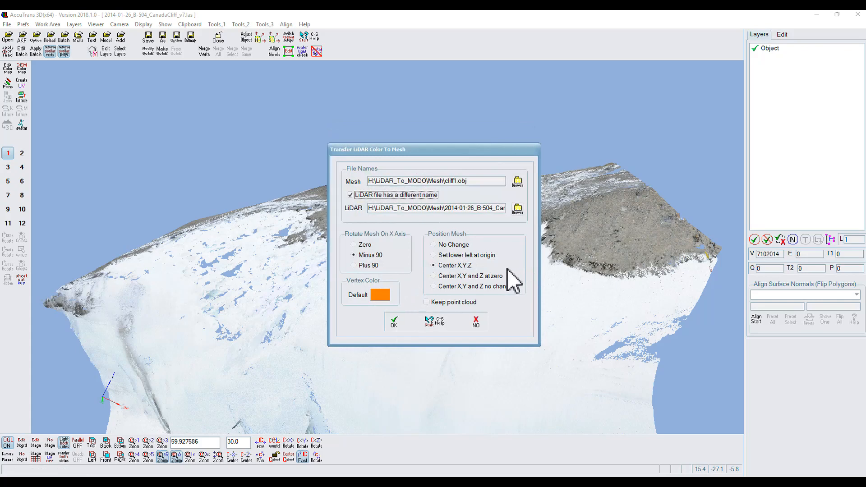
# Step: Toggle the Keep point cloud option, transfer the LiDAR colors onto the cliff1 mesh, and inspect the colored mesh up close
pyautogui.click(426, 302)
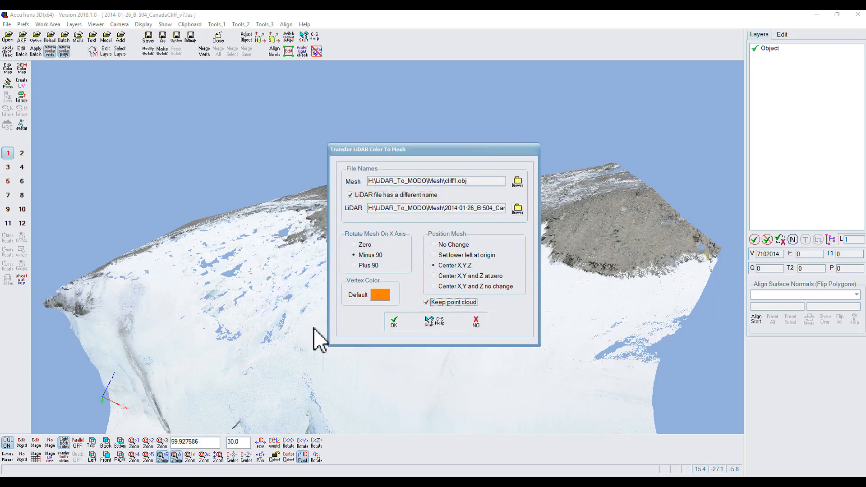
pyautogui.click(395, 321)
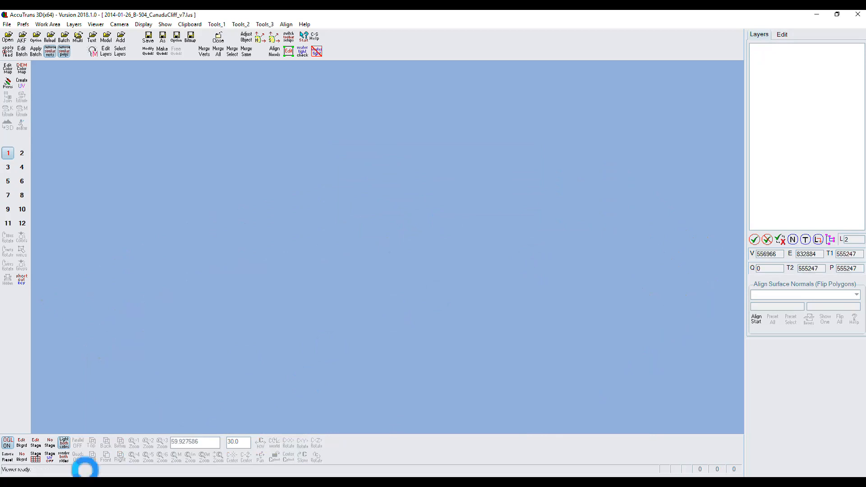
pyautogui.moveTo(376, 328); pyautogui.dragTo(400, 309)
pyautogui.scroll(2, 400, 309)
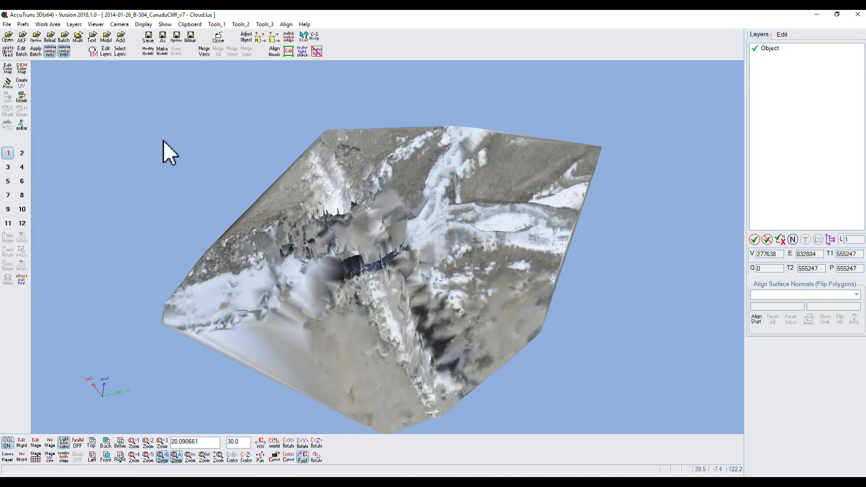
# Step: Open the save options for the colored mesh in MODO (*.lxo) format and enable Vertex Colors, with Vertex Normals off
pyautogui.click(176, 37)
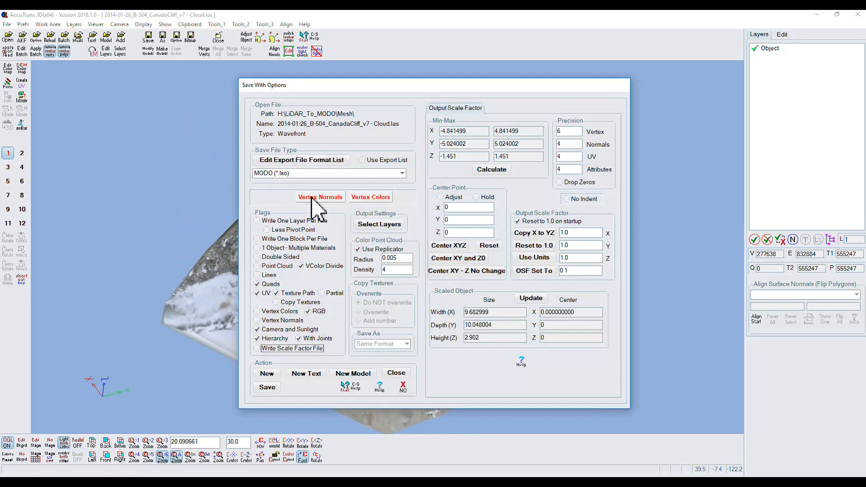
pyautogui.click(257, 320)
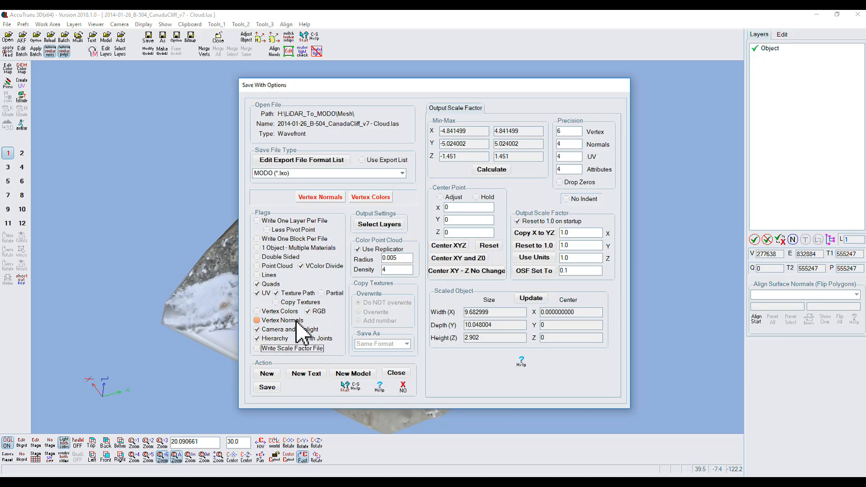
pyautogui.click(275, 312)
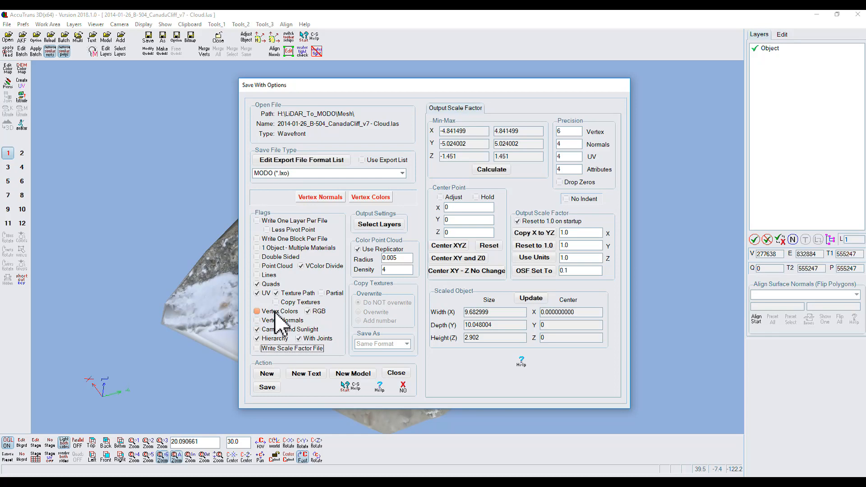
pyautogui.click(258, 311)
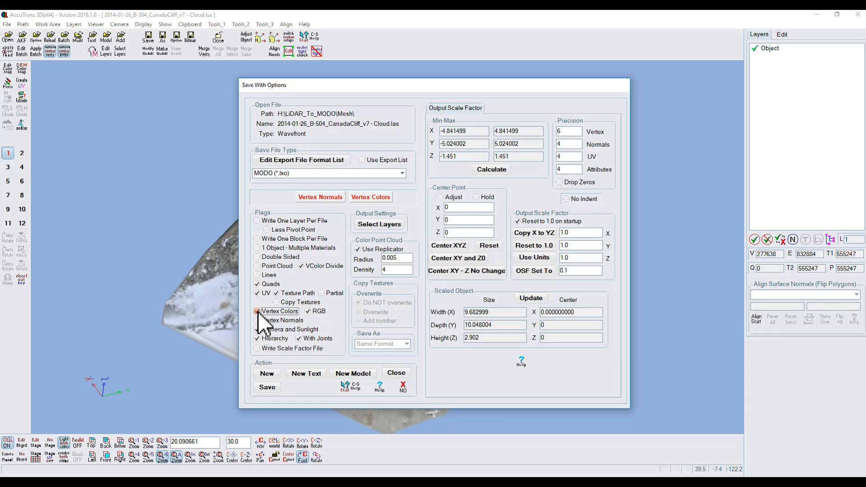
# Step: Save the colored mesh in the Mesh folder as cliff1.lxo and close the save options
pyautogui.click(268, 388)
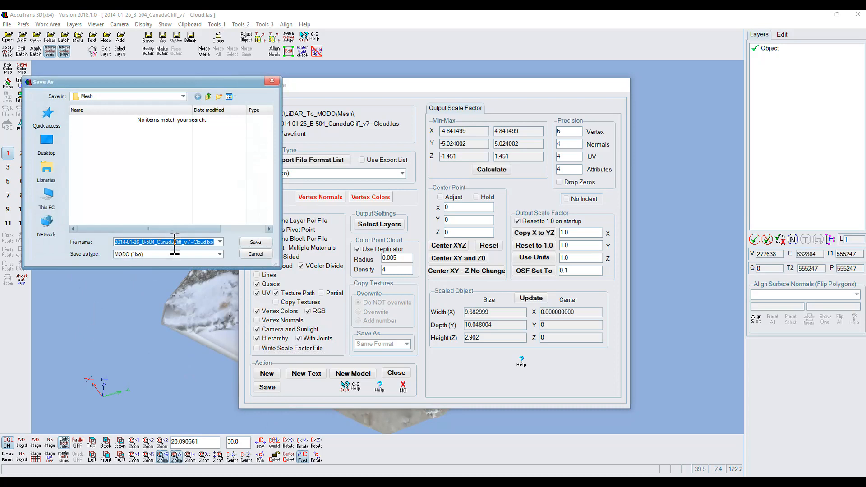
pyautogui.click(208, 242)
pyautogui.moveTo(207, 243); pyautogui.dragTo(110, 242)
pyautogui.write('cliff1')
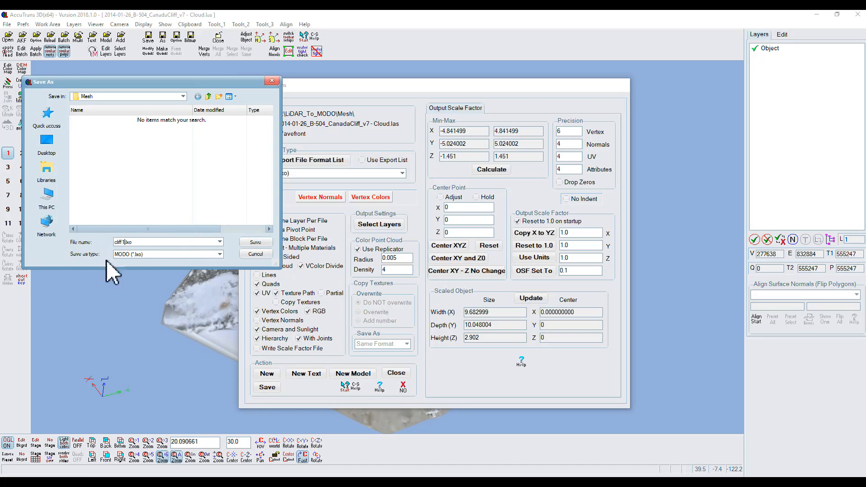
pyautogui.click(259, 242)
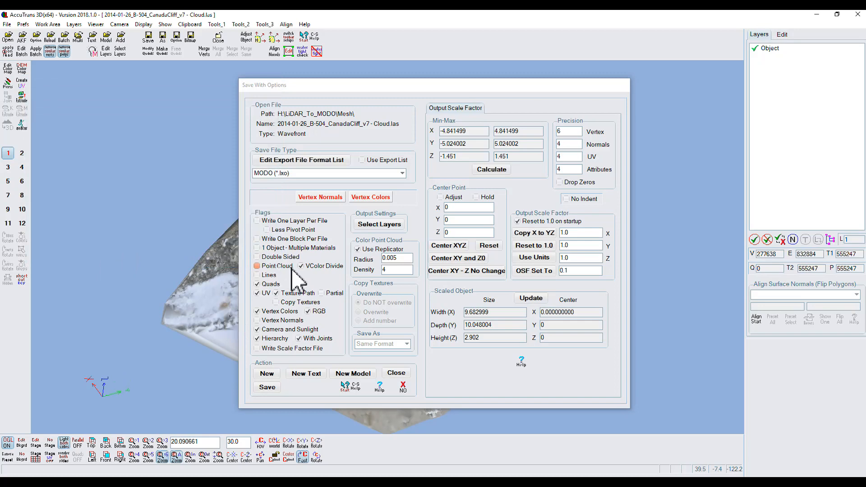
pyautogui.click(402, 387)
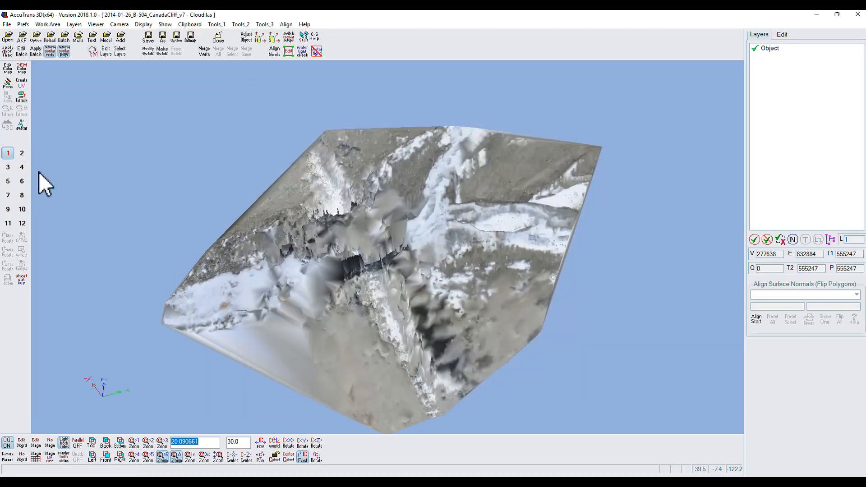
# Step: In work area 2, start Transfer LiDAR Color To Mesh and choose cliff2.obj as the mesh
pyautogui.click(22, 153)
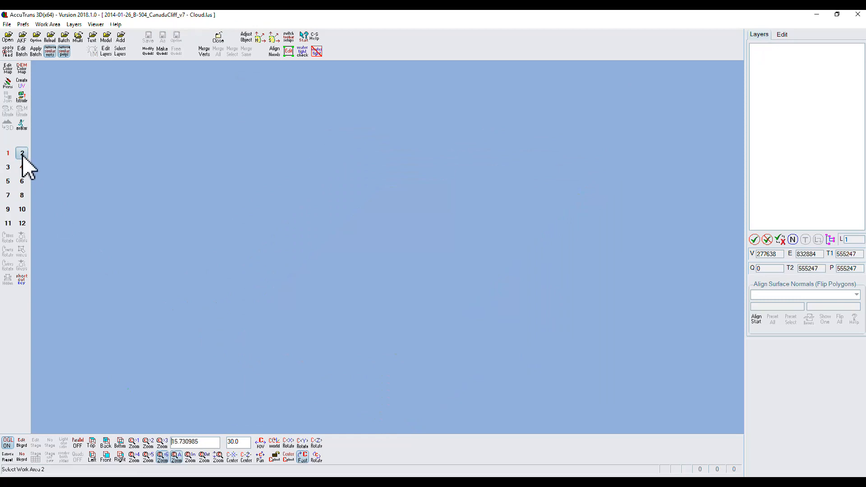
pyautogui.click(6, 24)
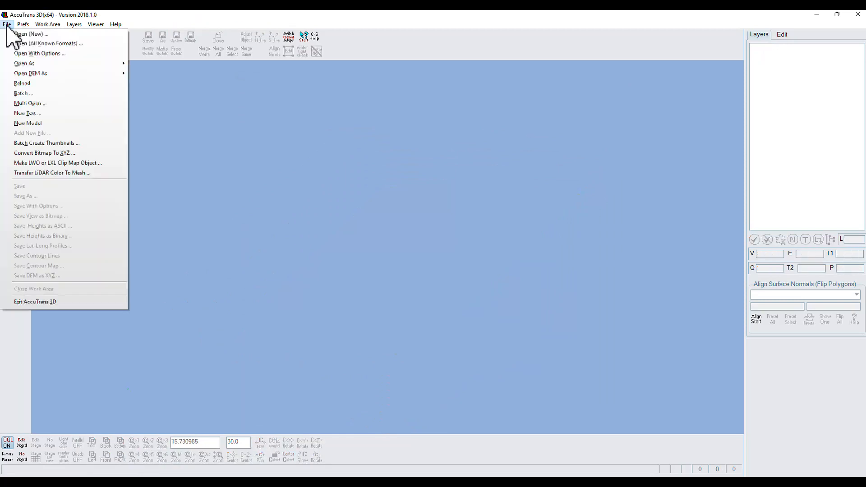
pyautogui.click(55, 173)
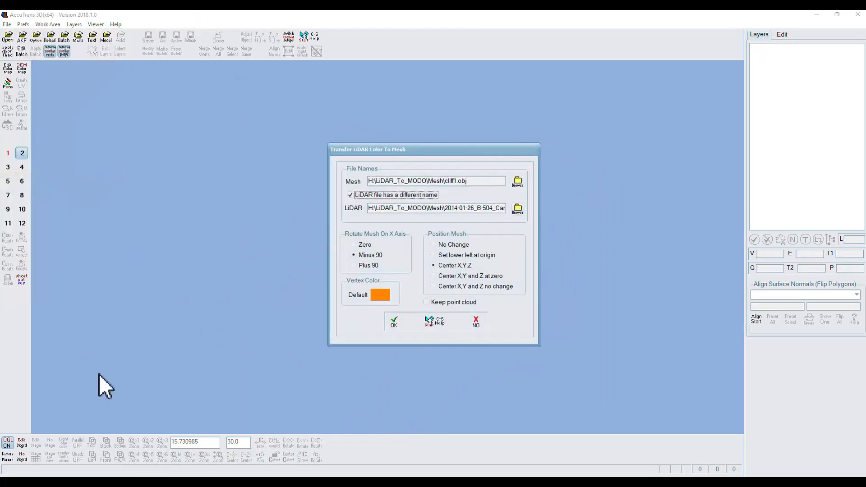
pyautogui.click(518, 181)
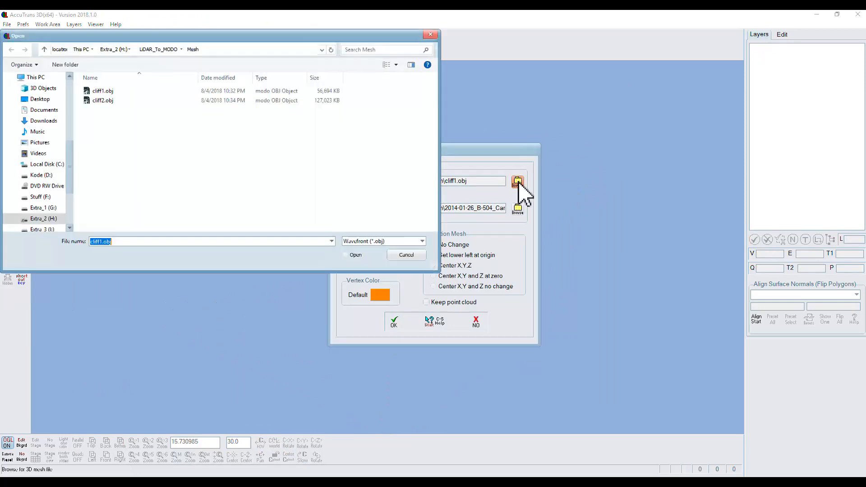
pyautogui.click(89, 102)
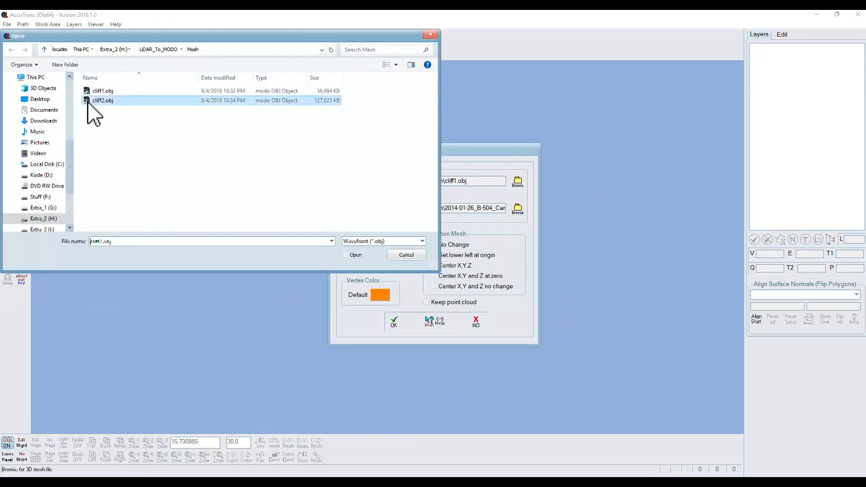
pyautogui.click(352, 255)
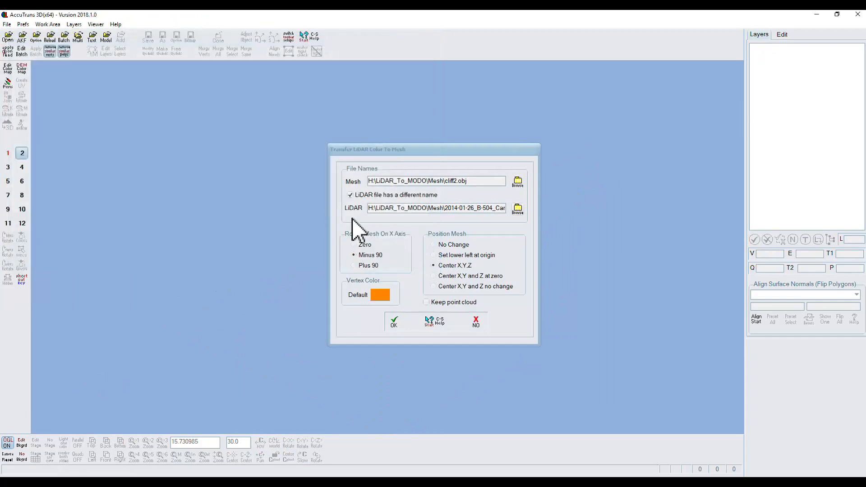
# Step: Turn off the different LiDAR file name option, transfer the matching LiDAR colors onto the cliff2 mesh, and inspect it up close
pyautogui.click(350, 195)
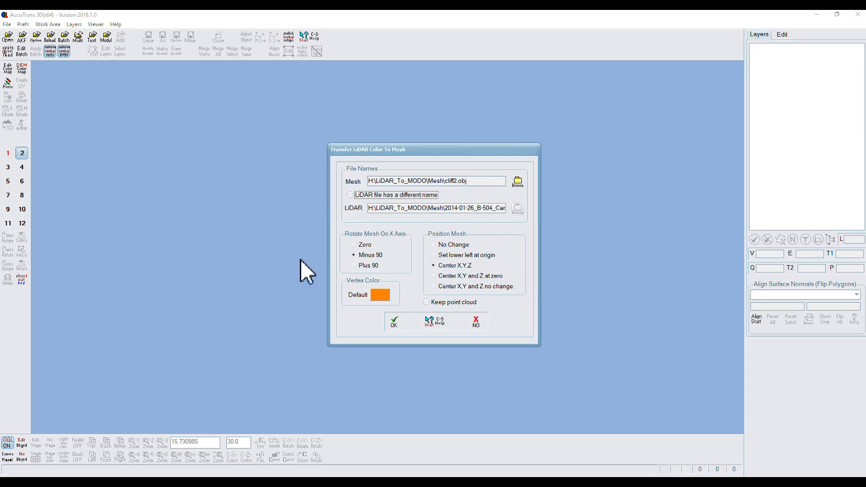
pyautogui.click(394, 321)
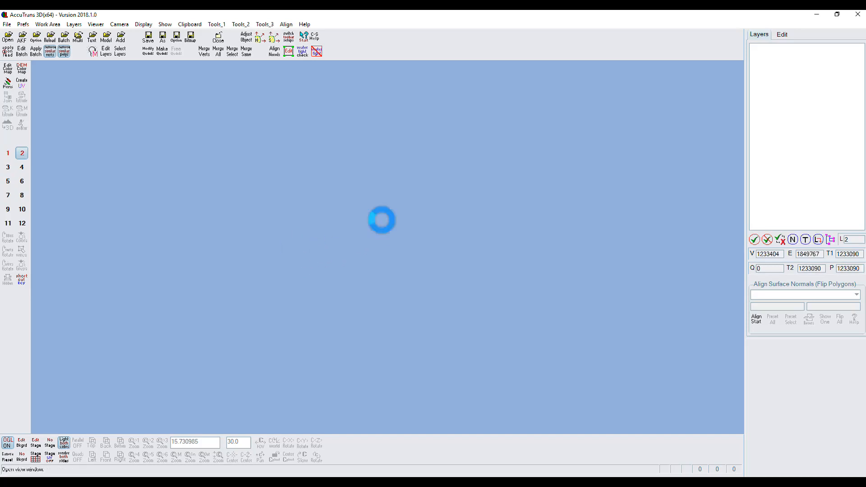
pyautogui.moveTo(411, 243); pyautogui.dragTo(401, 304)
pyautogui.scroll(5, 407, 233)
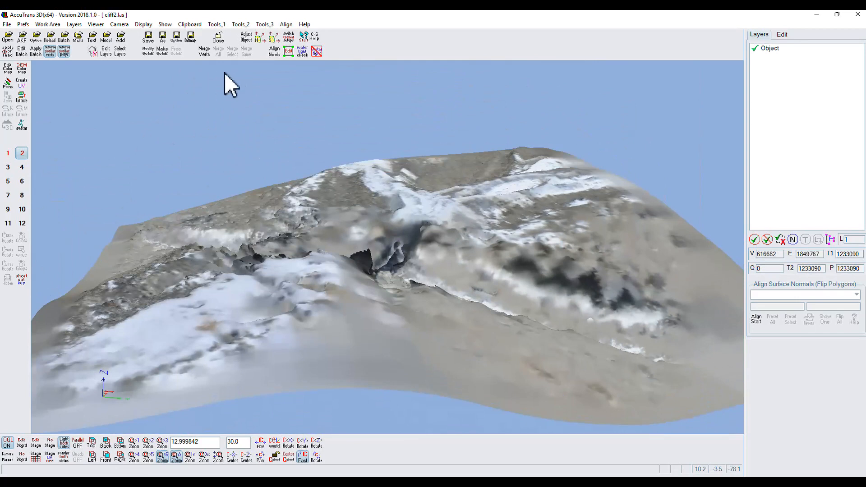
# Step: Save the colored cliff2 mesh in MODO format with its vertex colors as cliff2.lxo in the Mesh folder, and close the save options
pyautogui.click(176, 38)
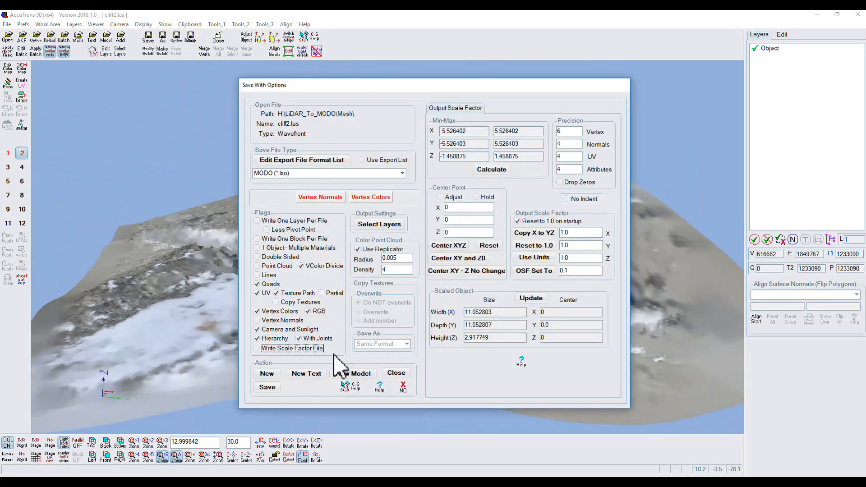
pyautogui.click(266, 386)
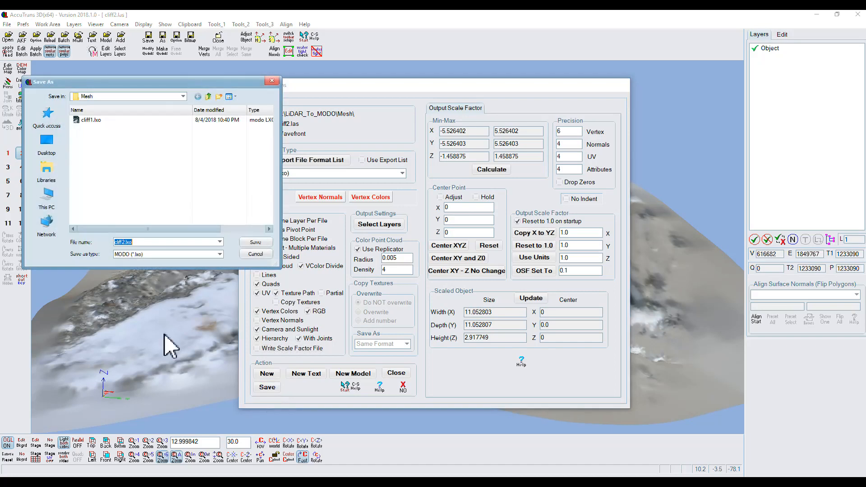
pyautogui.click(264, 242)
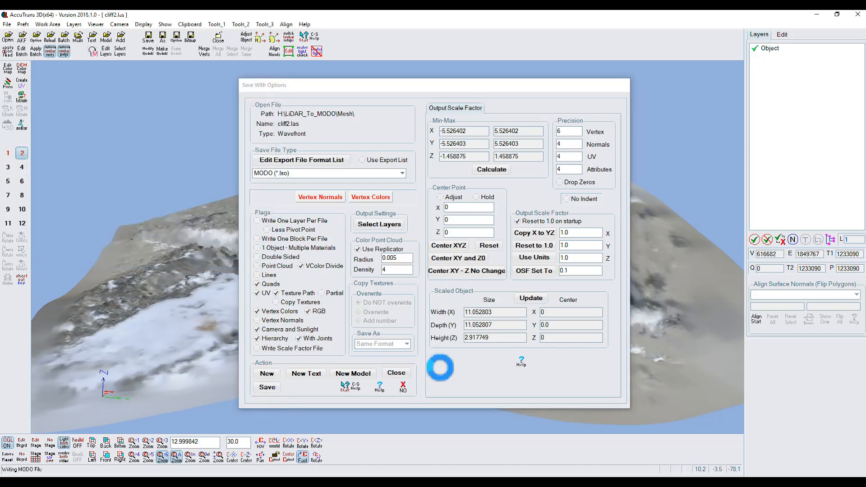
pyautogui.click(404, 386)
# Step: Compare the colored meshes in work areas 1 and 2 from several angles, examining the cliff edges and surface detail
pyautogui.moveTo(402, 367); pyautogui.dragTo(272, 274)
pyautogui.click(8, 154)
pyautogui.moveTo(145, 209); pyautogui.dragTo(340, 293)
pyautogui.scroll(5, 341, 297)
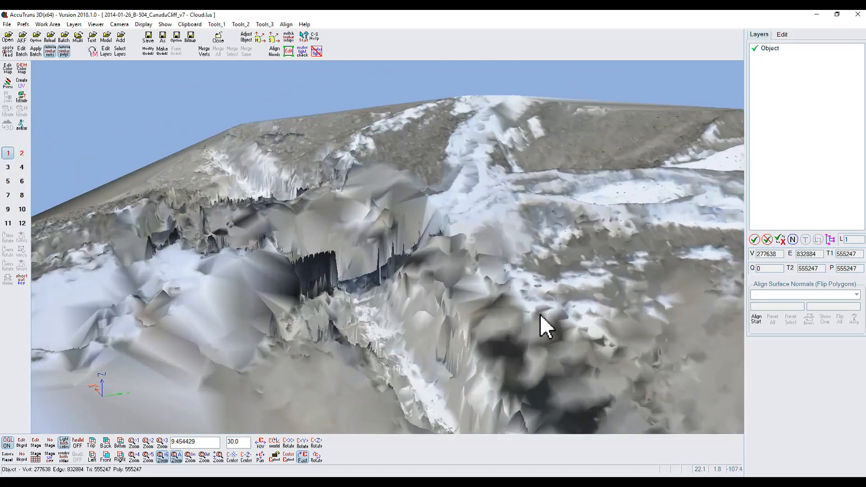
pyautogui.moveTo(541, 316); pyautogui.dragTo(503, 317)
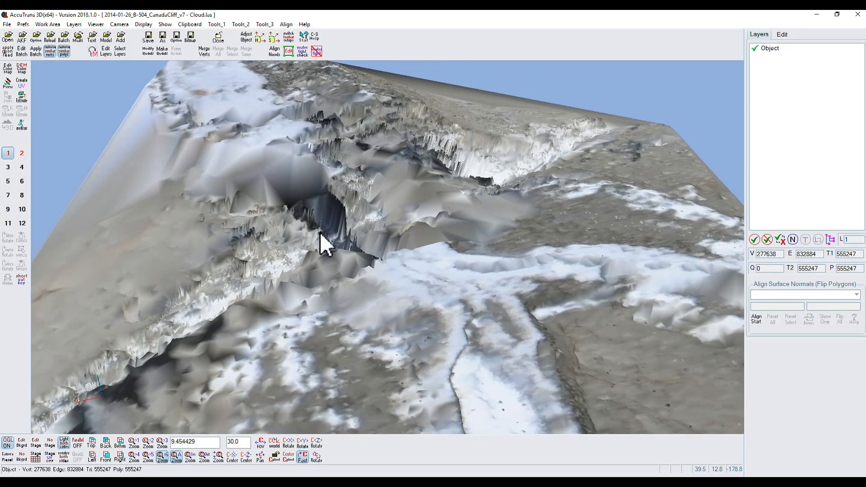
pyautogui.click(22, 154)
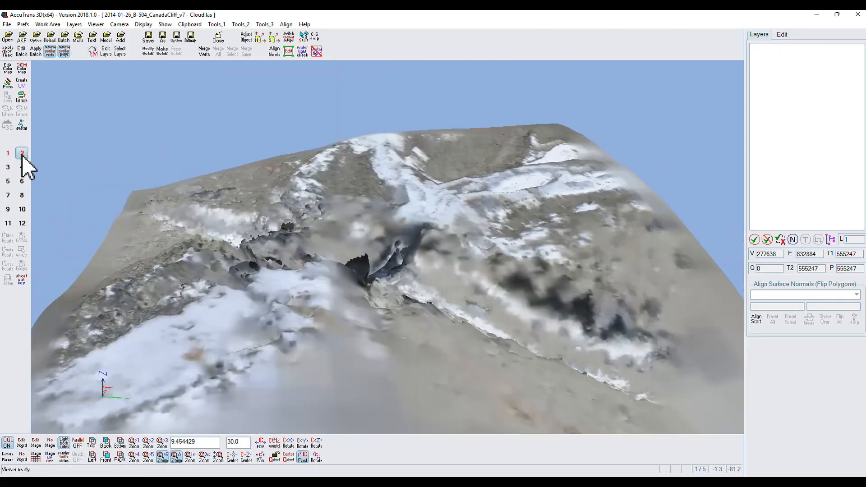
pyautogui.moveTo(293, 284); pyautogui.dragTo(235, 293)
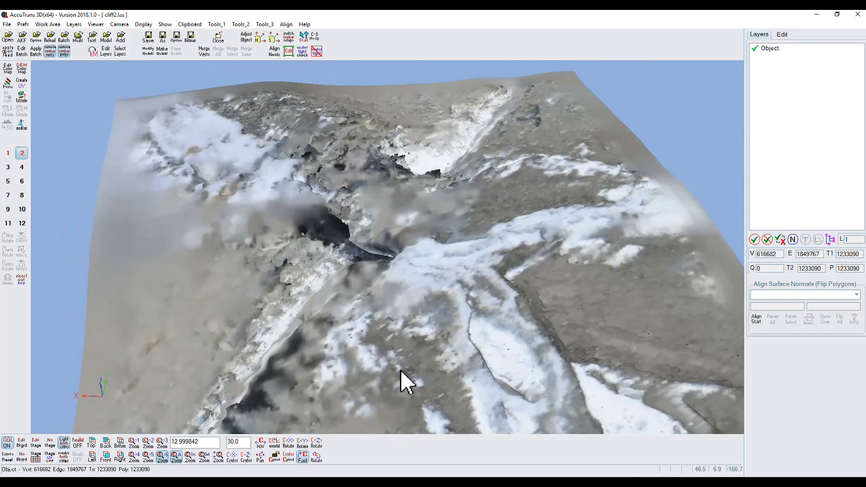
pyautogui.moveTo(263, 278); pyautogui.dragTo(306, 307)
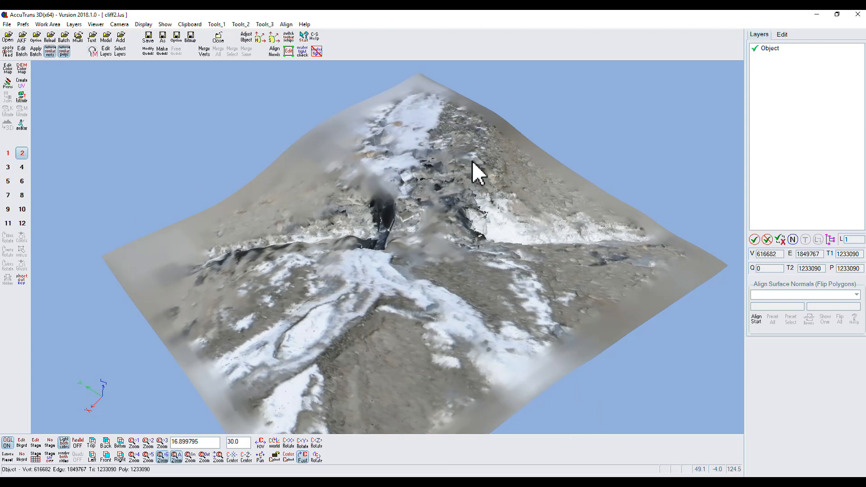
pyautogui.moveTo(433, 319); pyautogui.dragTo(459, 323)
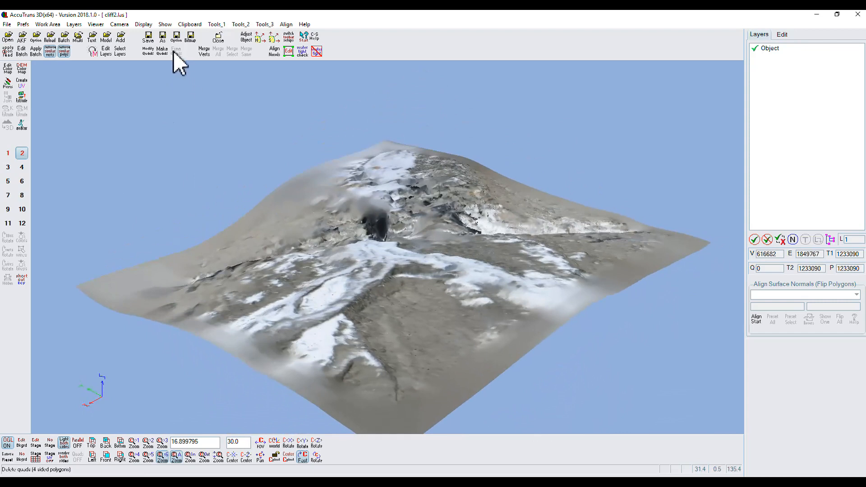
# Step: Save the colored cliff2 mesh in VRML 2.0 (97) format as cliff2.wrl, with both Vertex Normals and Vertex Colors enabled
pyautogui.click(176, 38)
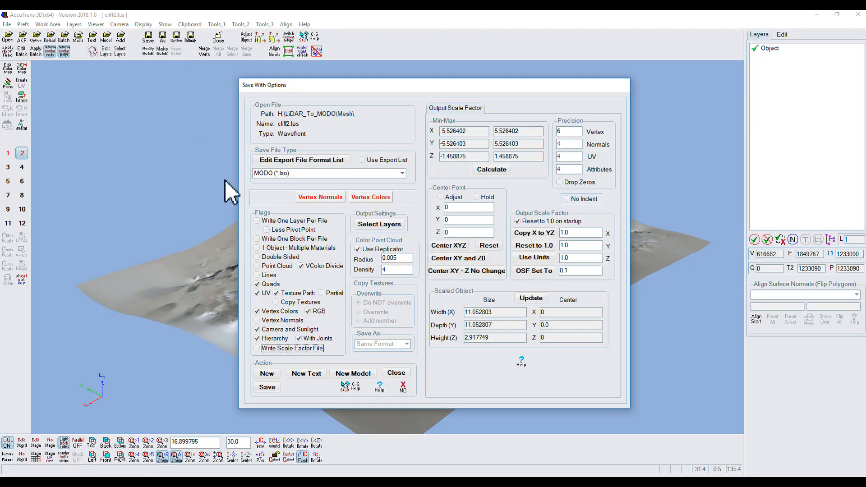
pyautogui.click(402, 173)
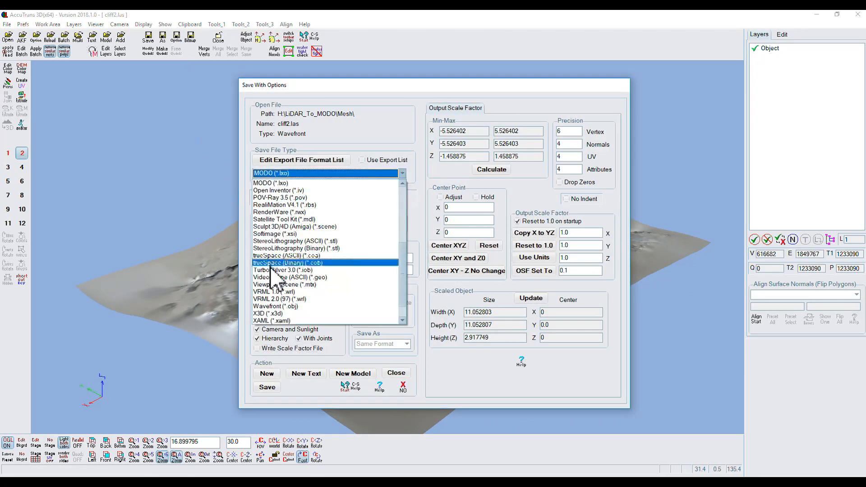
pyautogui.click(259, 298)
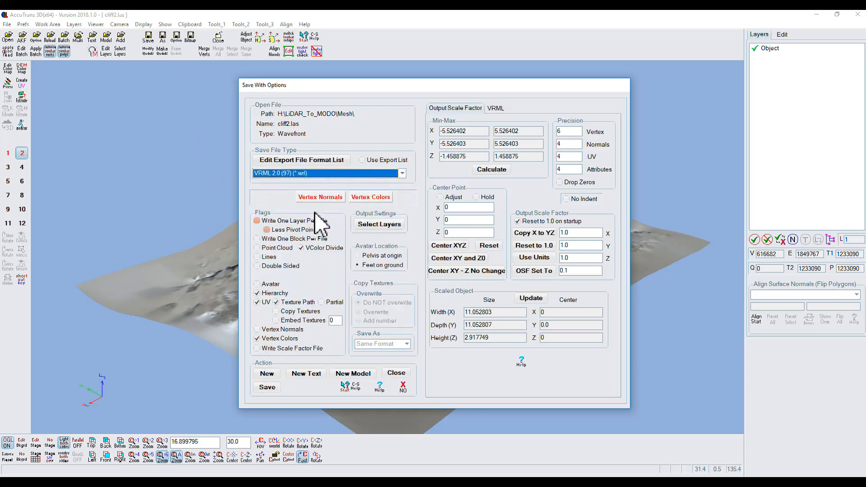
pyautogui.click(257, 329)
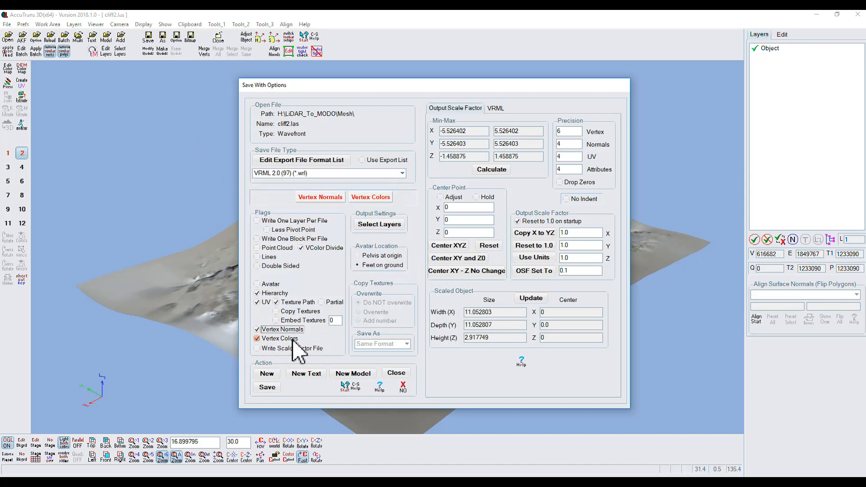
pyautogui.click(267, 387)
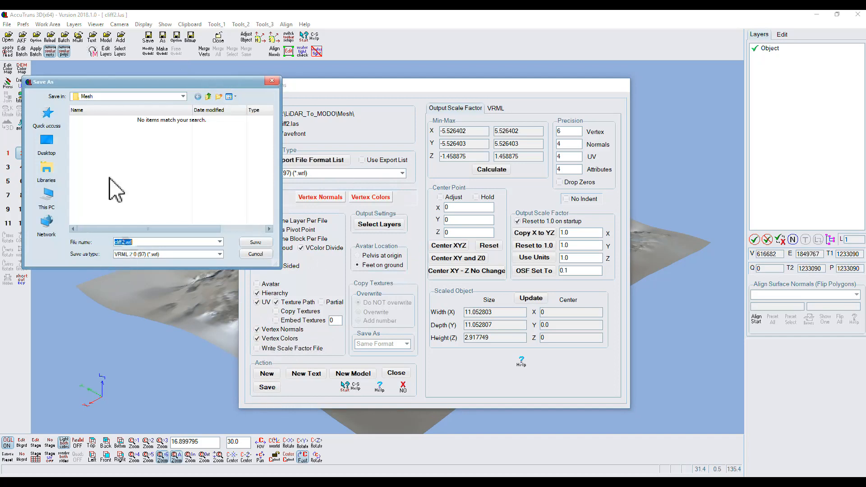
pyautogui.click(255, 243)
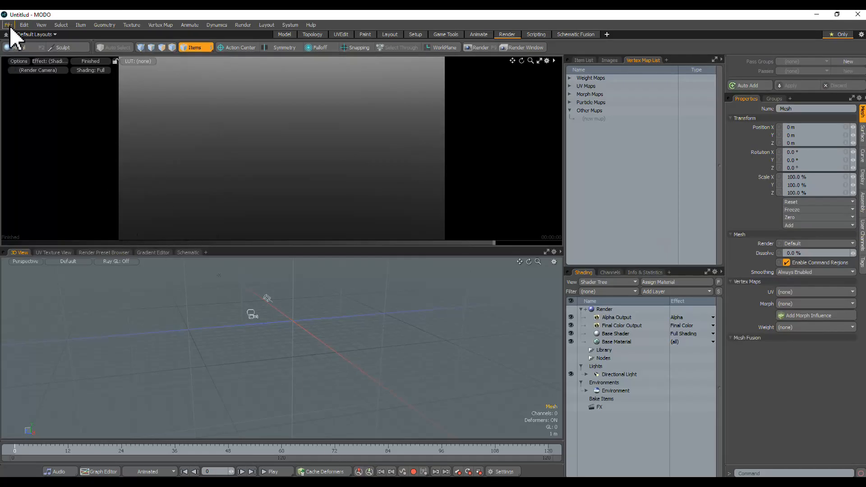
# Step: Switch to MODO and open cliff2.lxo from the Mesh folder as the scene
pyautogui.click(9, 25)
pyautogui.click(24, 69)
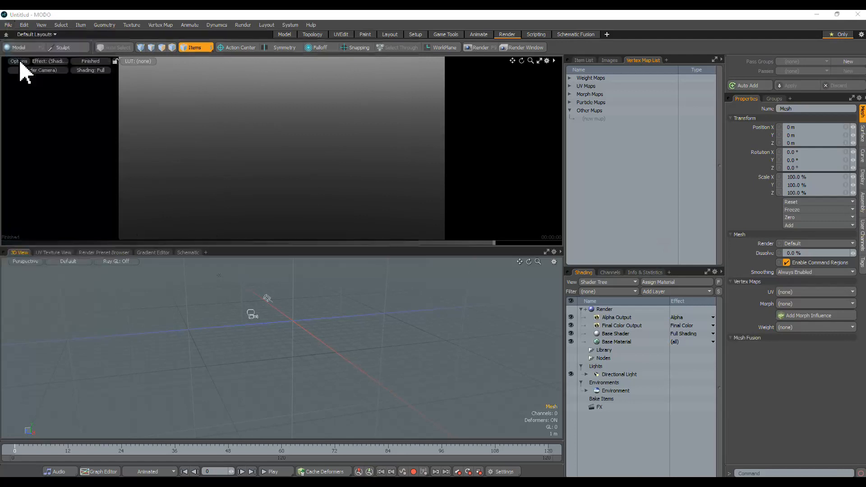
pyautogui.click(93, 102)
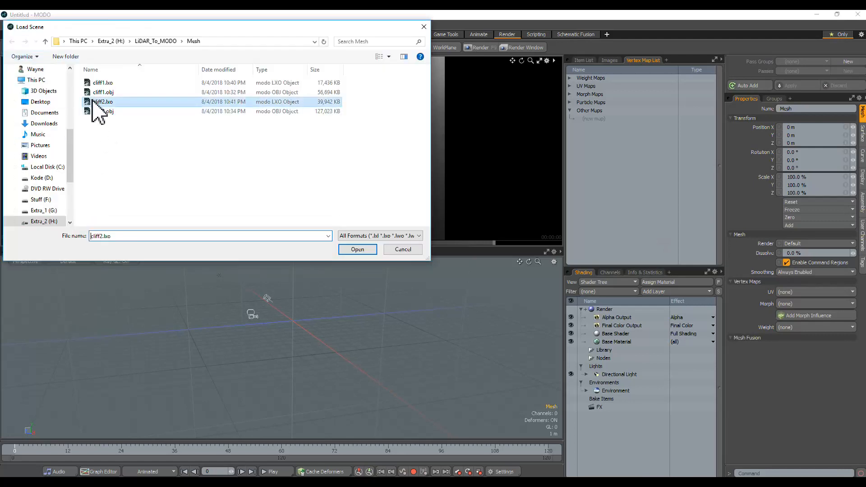
pyautogui.click(357, 250)
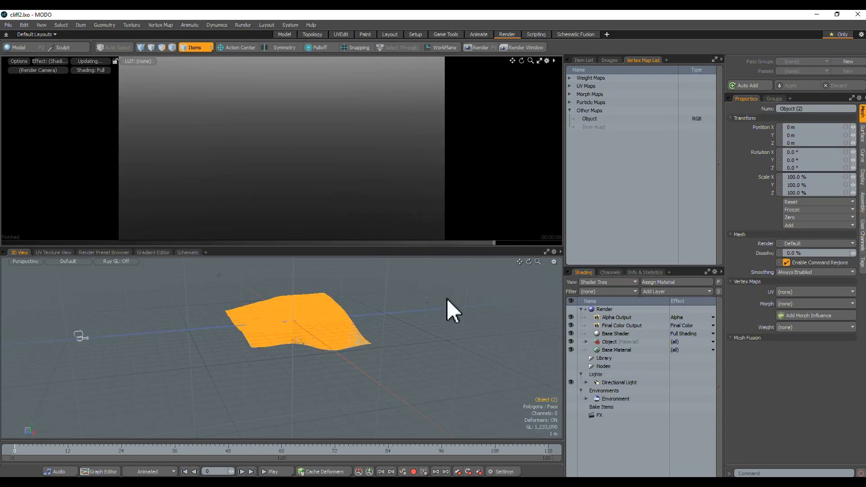
pyautogui.scroll(3, 386, 299)
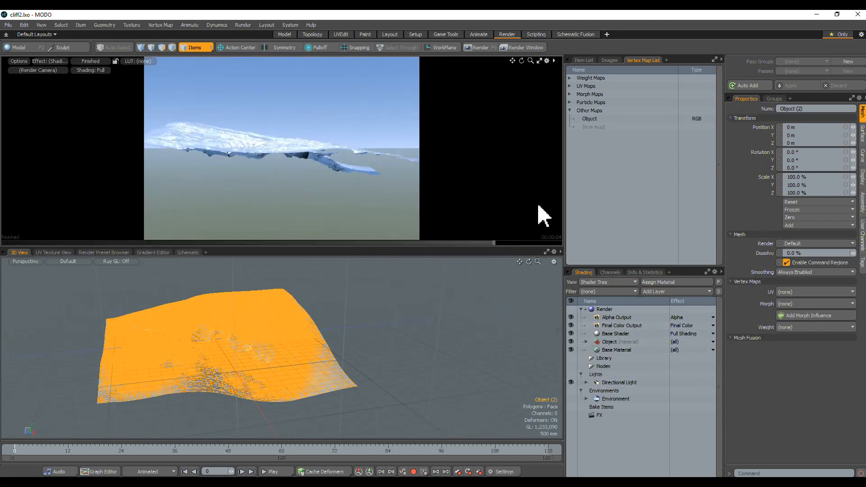
# Step: Set the 3D view's shading to Vertex Map, select the Object RGB vertex map, and deselect the mesh item
pyautogui.click(77, 262)
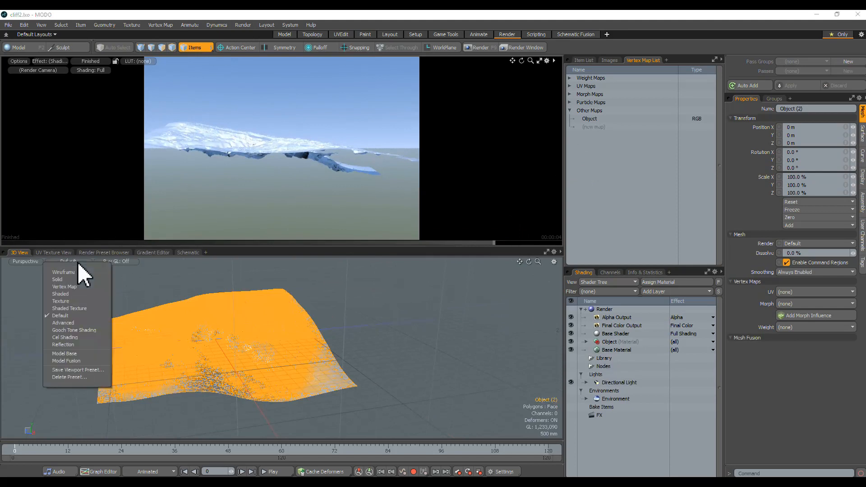
pyautogui.click(66, 286)
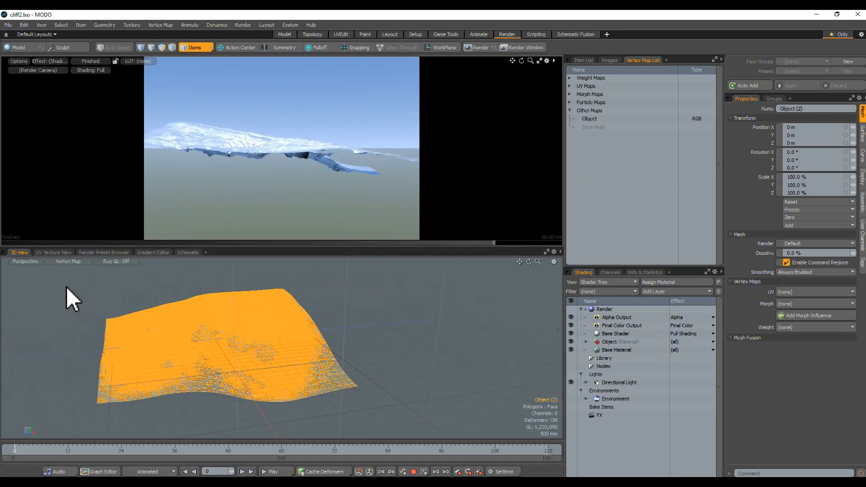
pyautogui.click(597, 119)
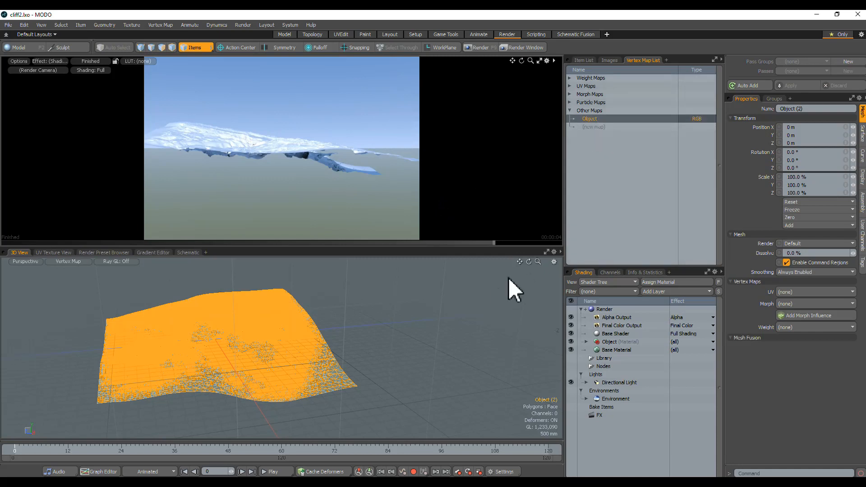
pyautogui.click(494, 283)
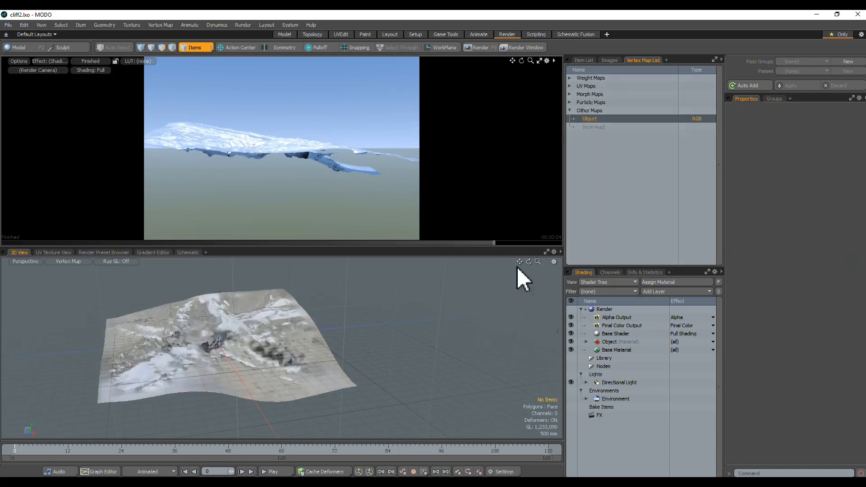
# Step: Enlarge the 3D view to inspect the mesh's vertex colors up close, and restore the viewport layout
pyautogui.click(546, 251)
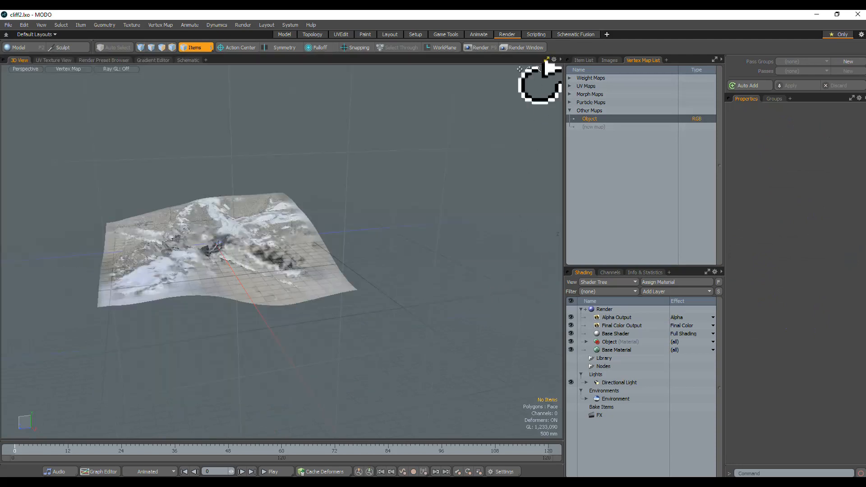
pyautogui.scroll(5, 253, 250)
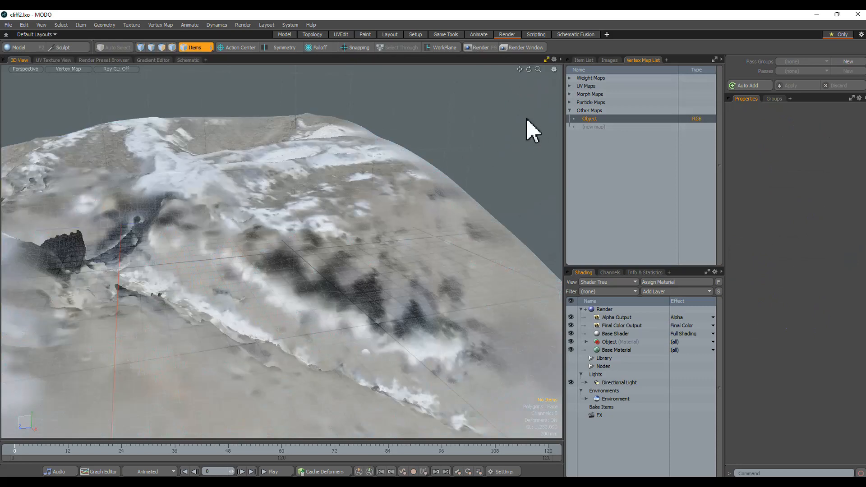
pyautogui.click(544, 58)
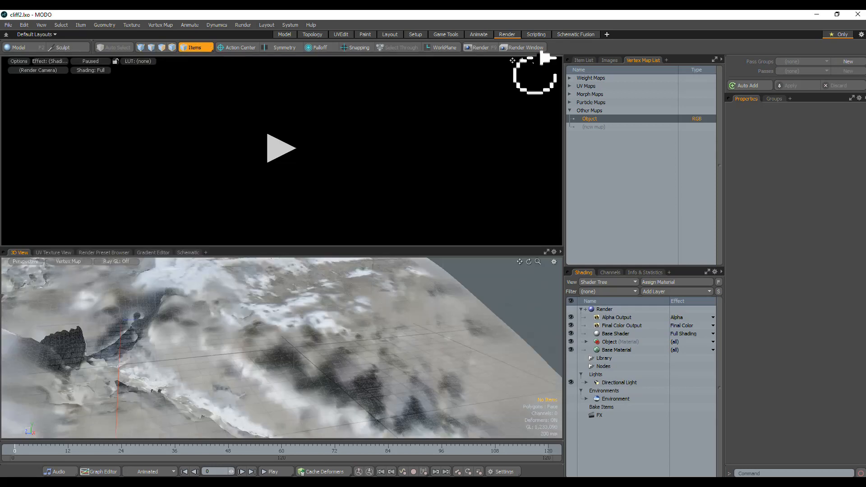
# Step: Resume the preview render and examine the properties of the Object vertex map texture inside the Object material group
pyautogui.click(282, 148)
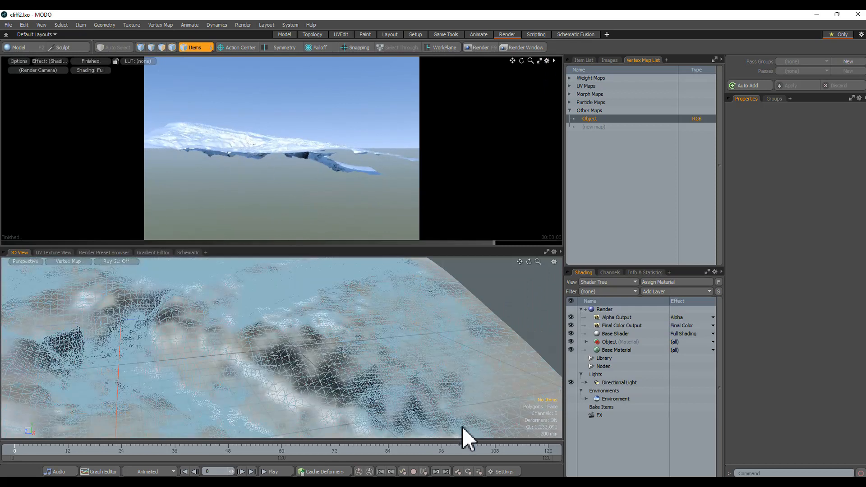
pyautogui.click(586, 341)
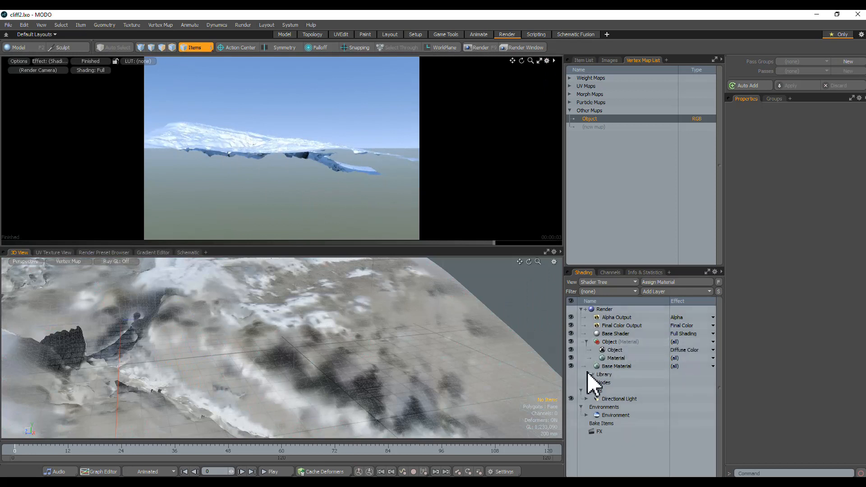
pyautogui.click(610, 350)
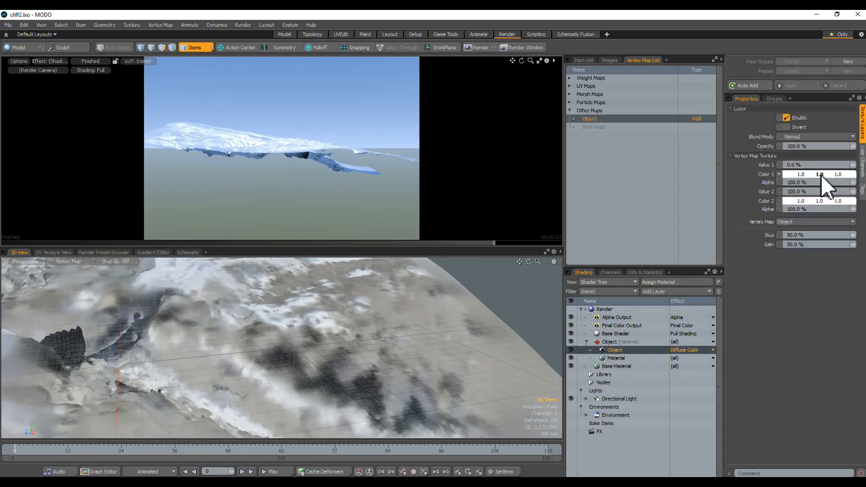
pyautogui.moveTo(819, 176); pyautogui.dragTo(818, 176)
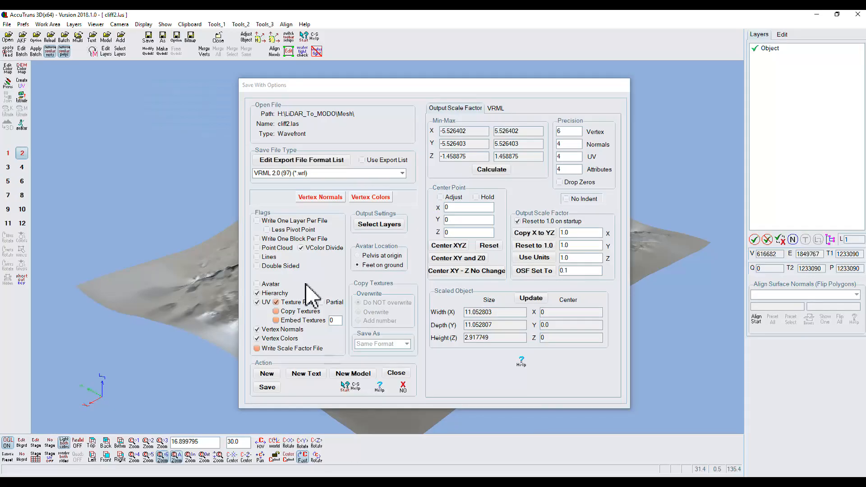
# Step: Dismiss the VRML save options and set the Object layer's diffuse material color to reddish brown (RGB 128, 64, 64)
pyautogui.click(403, 387)
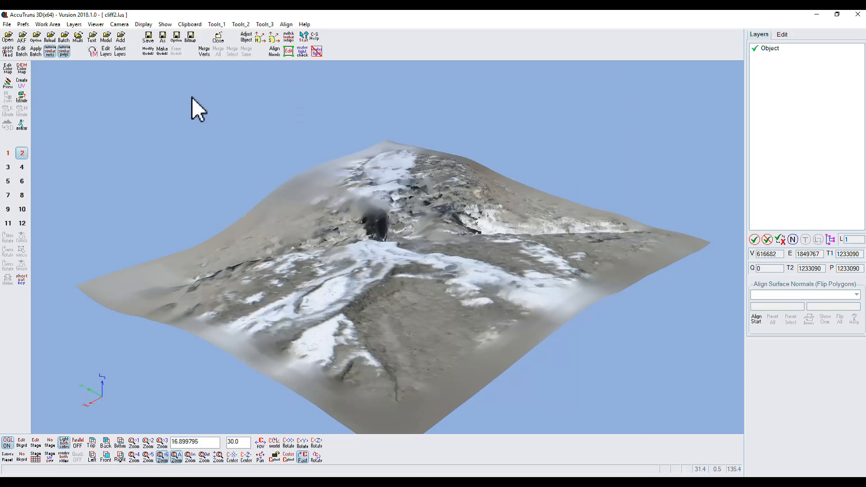
pyautogui.click(93, 51)
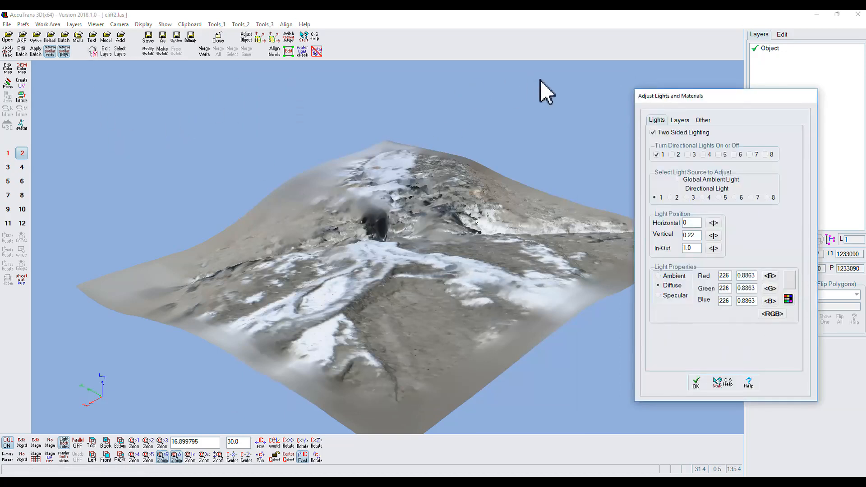
pyautogui.click(679, 120)
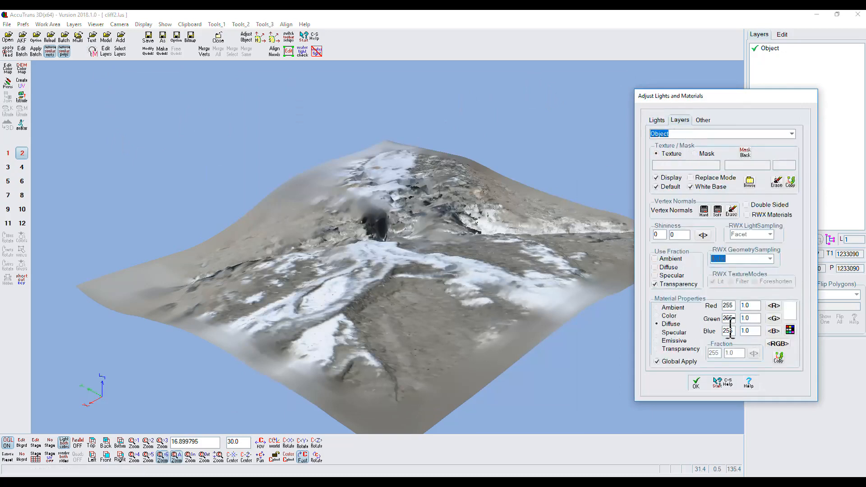
pyautogui.click(789, 330)
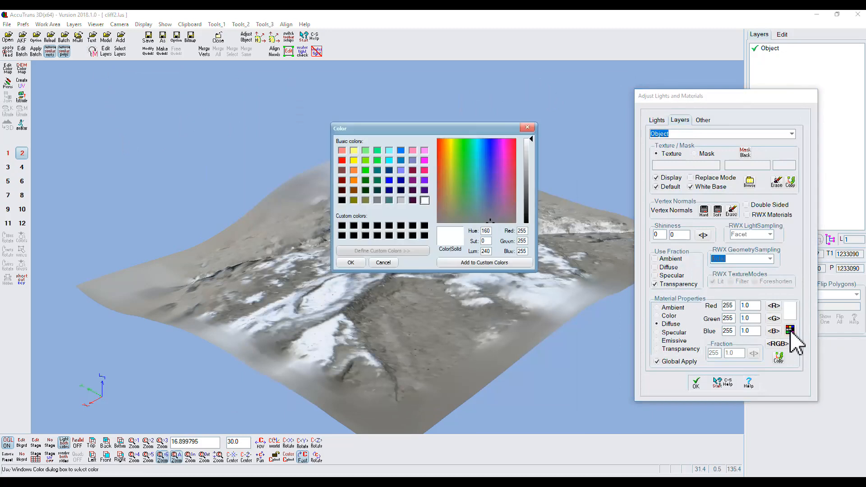
pyautogui.click(341, 170)
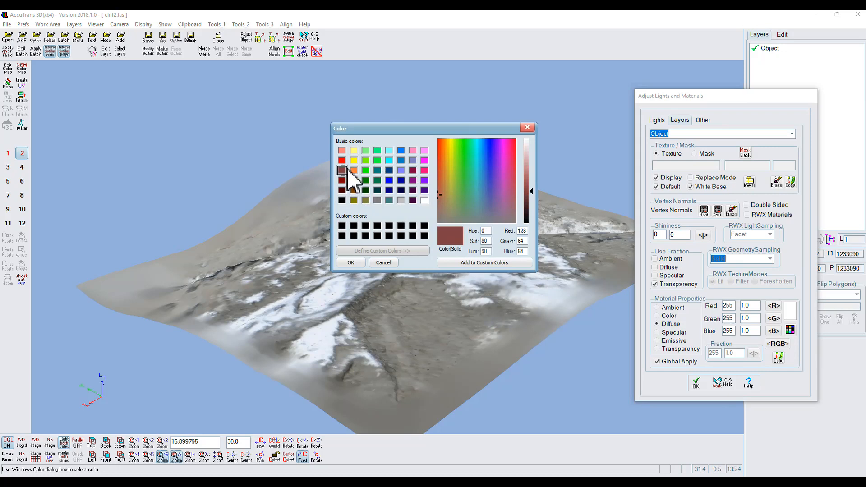
pyautogui.click(351, 262)
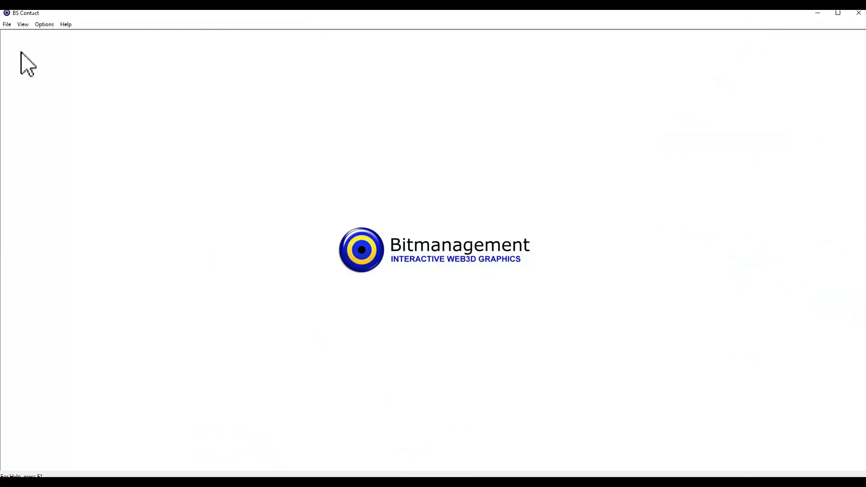
# Step: Switch to BS Contact and open cliff2.wrl from the LiDAR_To_MODO Mesh folder
pyautogui.click(7, 25)
pyautogui.click(24, 35)
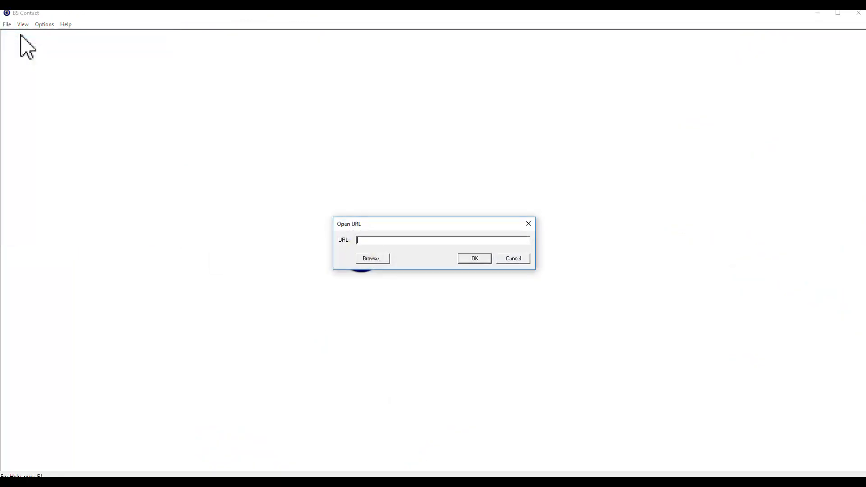
pyautogui.click(382, 260)
pyautogui.click(386, 211)
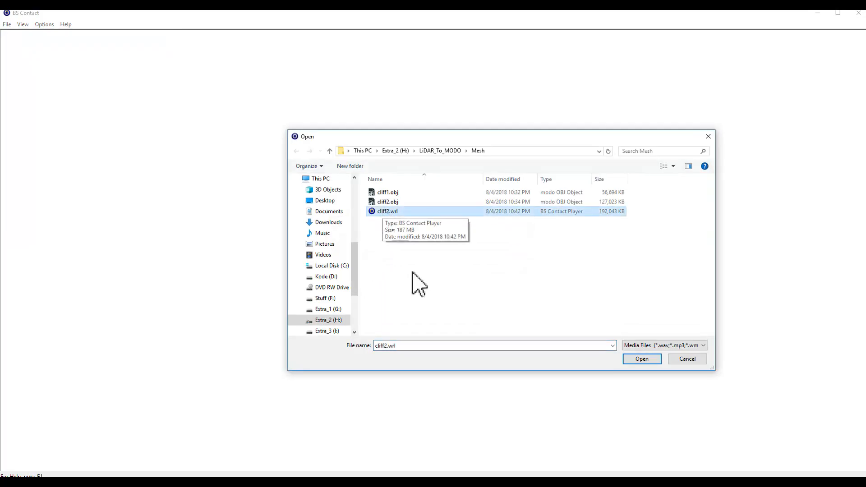
pyautogui.click(642, 359)
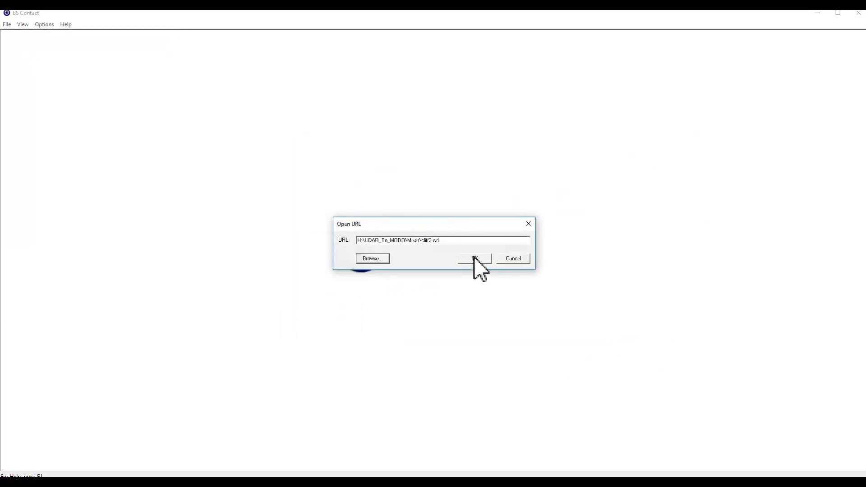
pyautogui.click(474, 257)
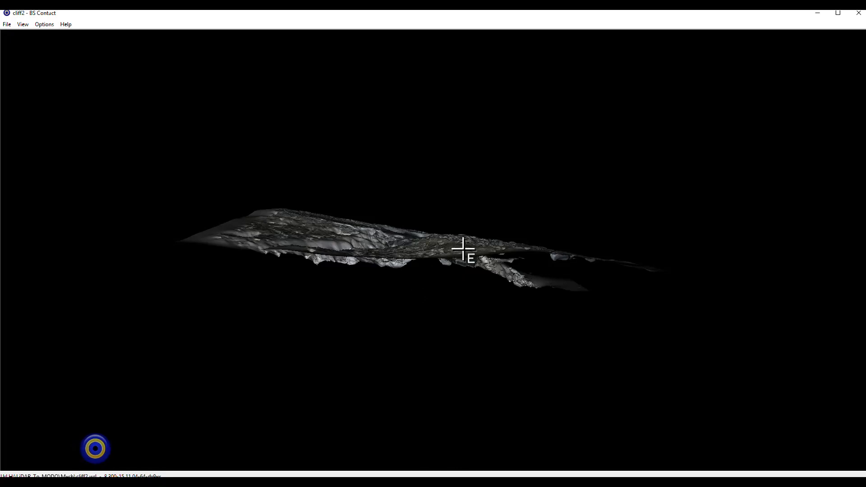
# Step: Examine the cliff mesh's vertex colors and surface detail up close from several angles
pyautogui.moveTo(457, 245); pyautogui.dragTo(397, 285)
pyautogui.scroll(10, 419, 302)
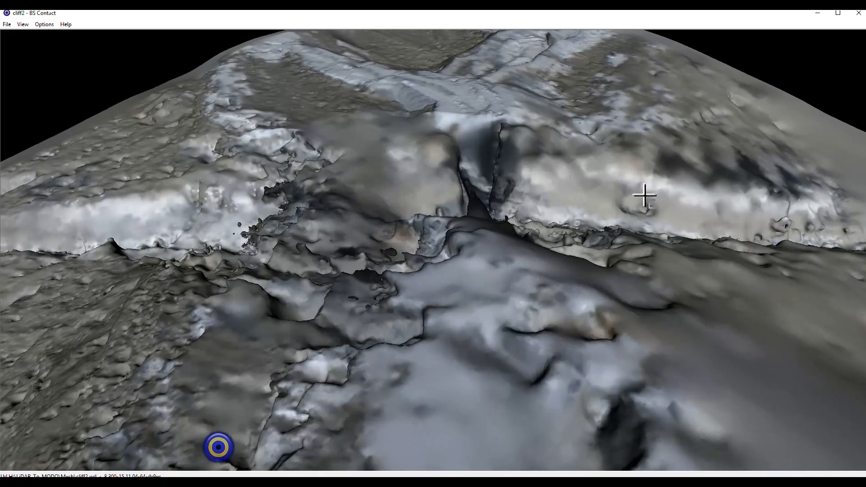
pyautogui.scroll(3, 377, 247)
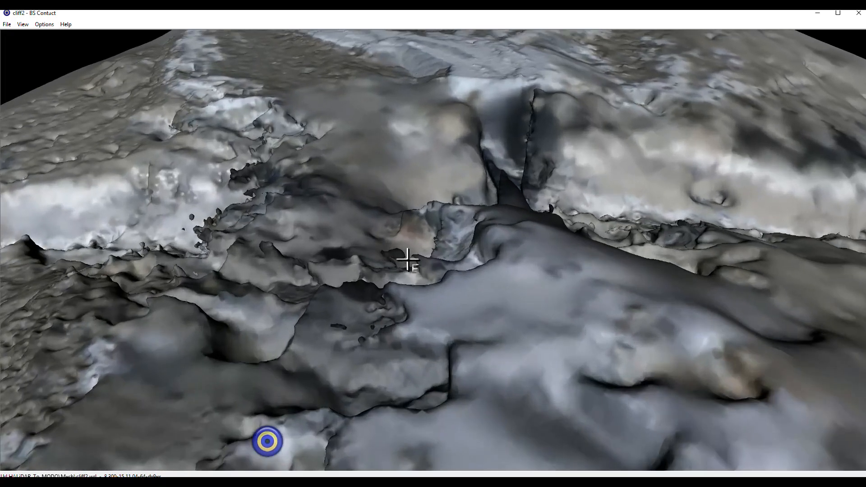
pyautogui.moveTo(380, 303); pyautogui.dragTo(434, 319)
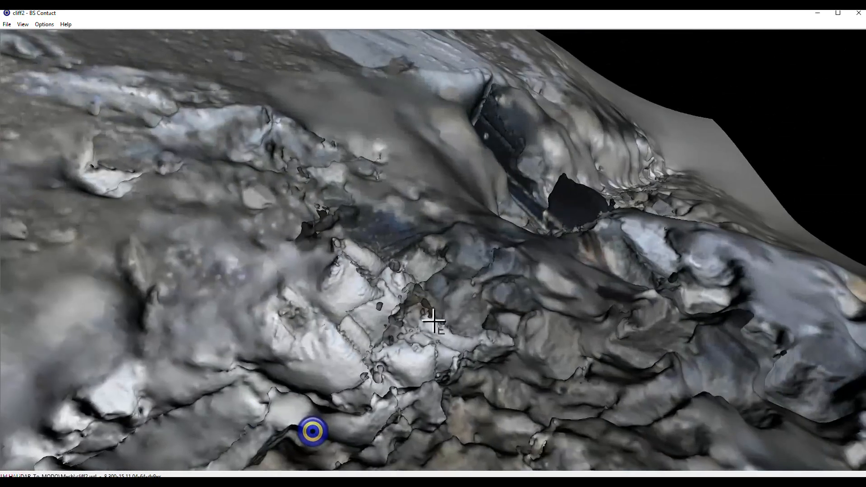
pyautogui.moveTo(670, 303); pyautogui.dragTo(466, 303)
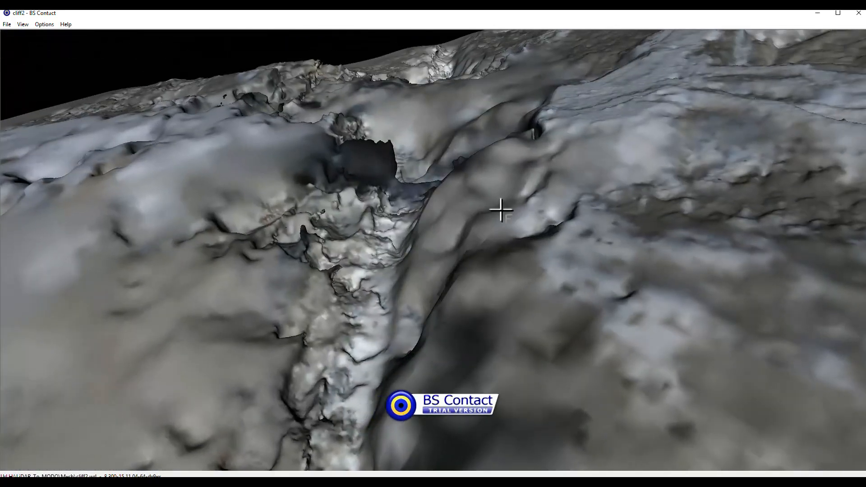